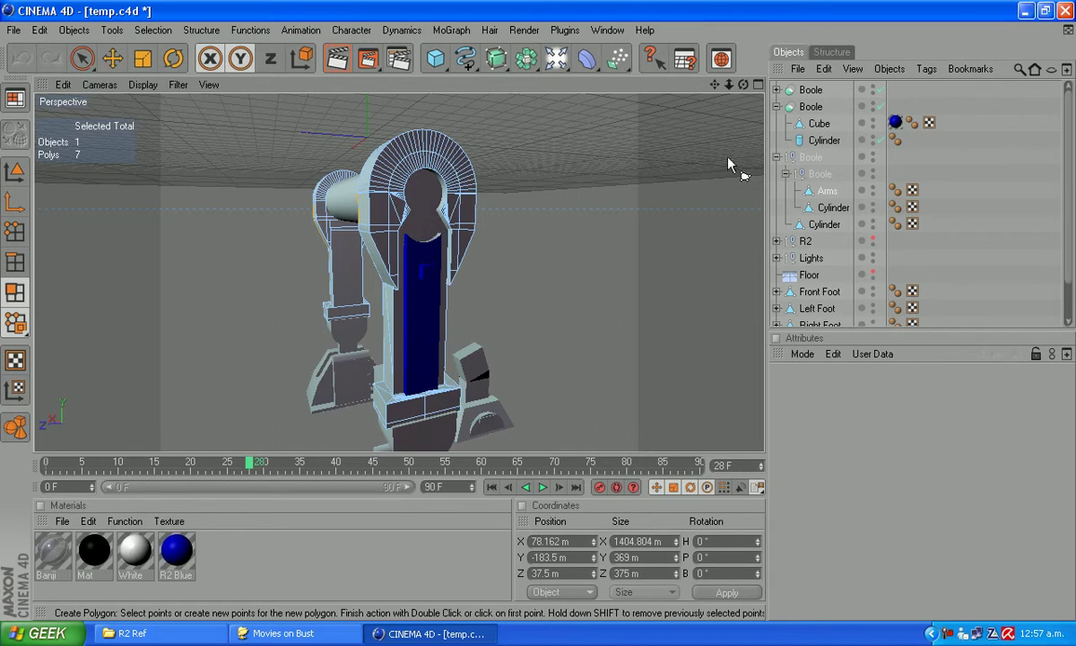
Apply the R2 Blue material to both top-level Boole objects of the blue leg panels
{"action": "left_click_drag", "start_coordinate": [746, 86], "coordinate": [681, 107]}
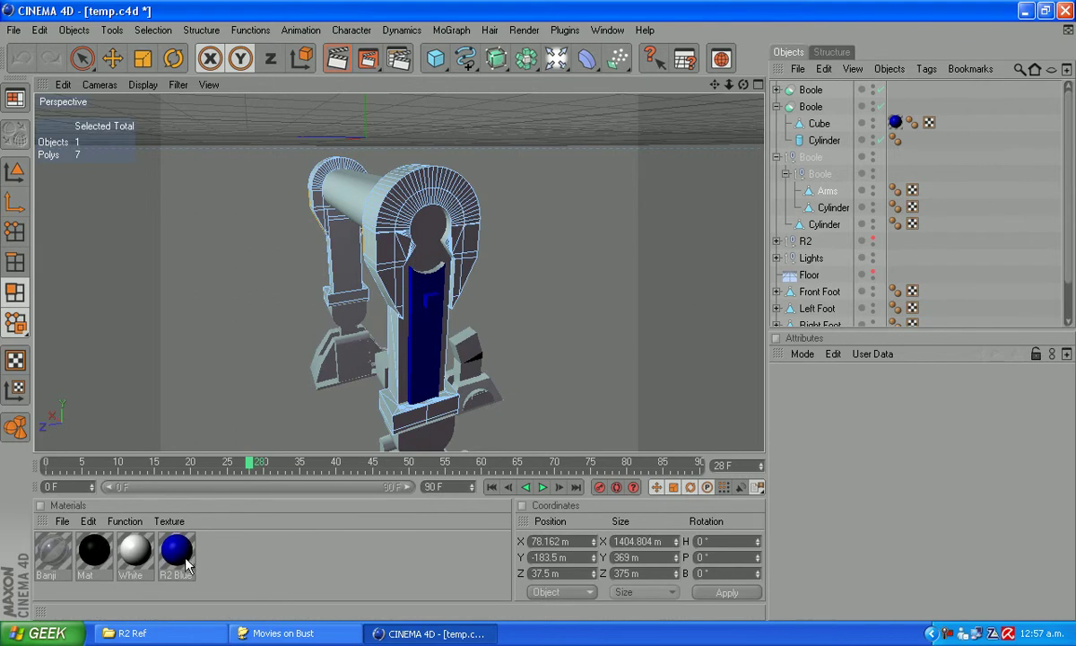
{"action": "left_click_drag", "start_coordinate": [179, 552], "coordinate": [812, 106]}
{"action": "left_click_drag", "start_coordinate": [179, 552], "coordinate": [804, 93]}
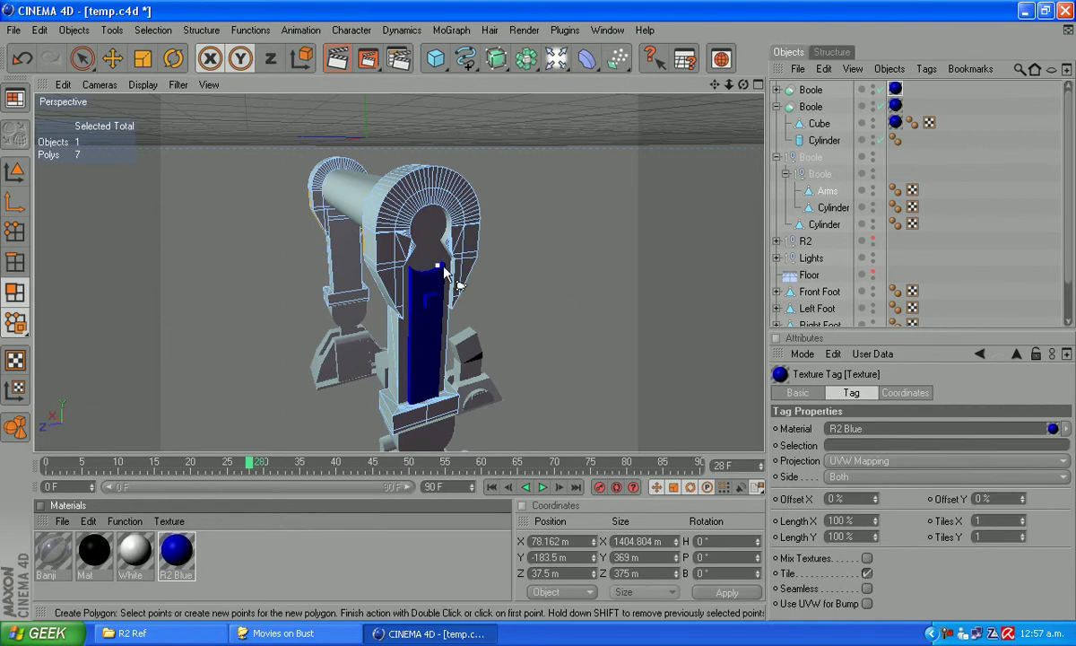
Examine the side-view reference photo 1138lside.jpg in the R2 Ref folder for the leg detail and return to CINEMA 4D
{"action": "left_click_drag", "start_coordinate": [732, 84], "coordinate": [718, 61]}
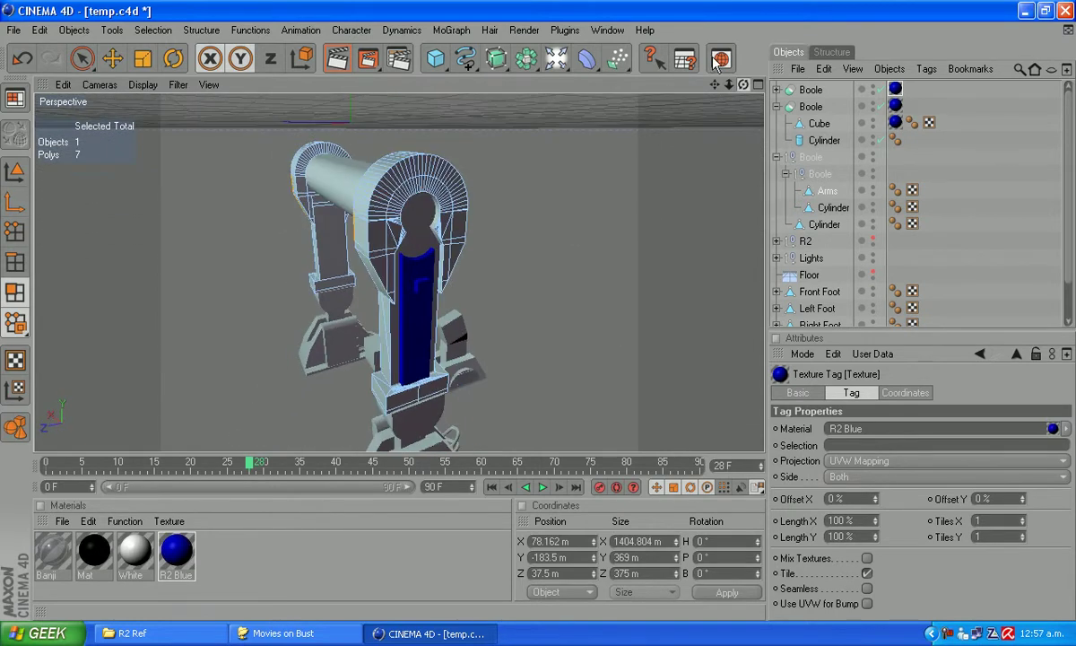
{"action": "left_click", "coordinate": [159, 636]}
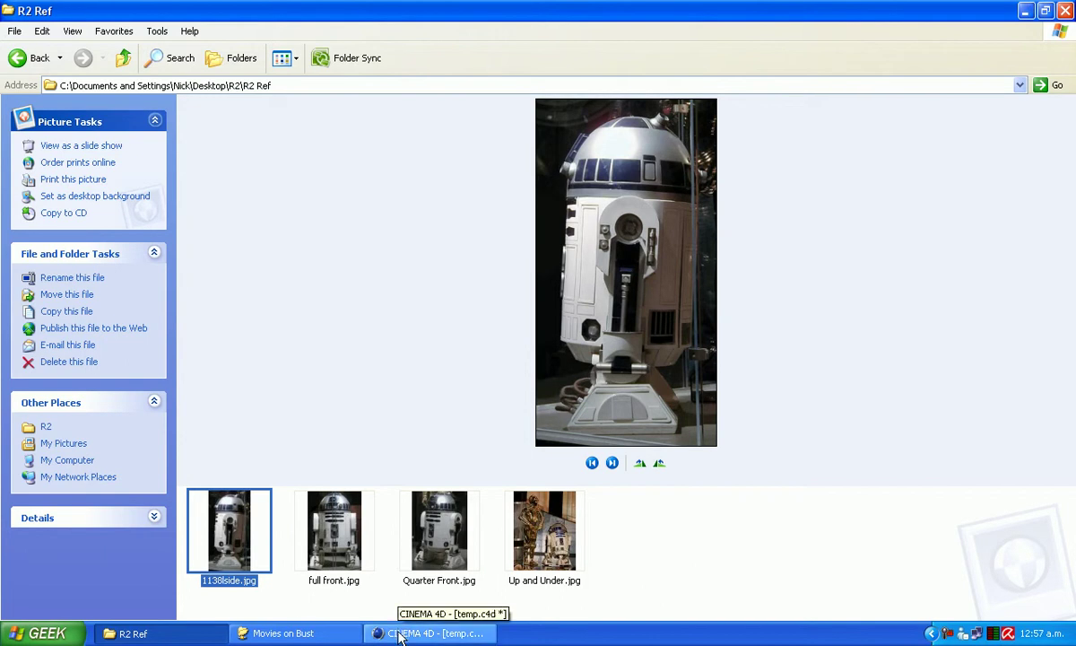
{"action": "left_click", "coordinate": [428, 633]}
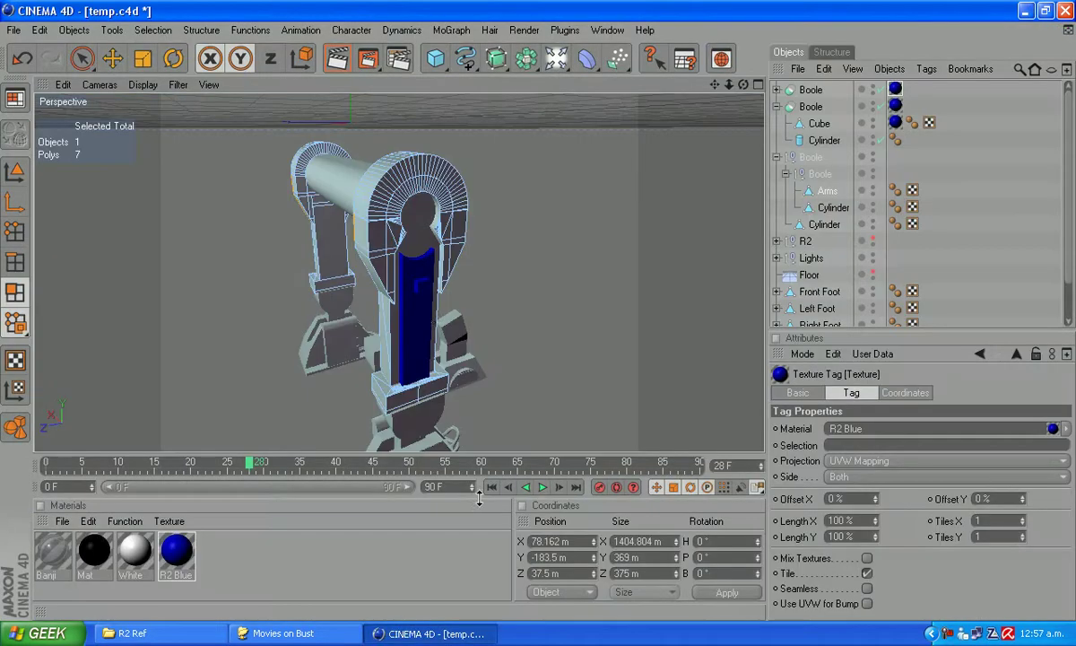
Add a cylinder primitive and set its radius to 10 m
{"action": "left_click", "coordinate": [40, 30]}
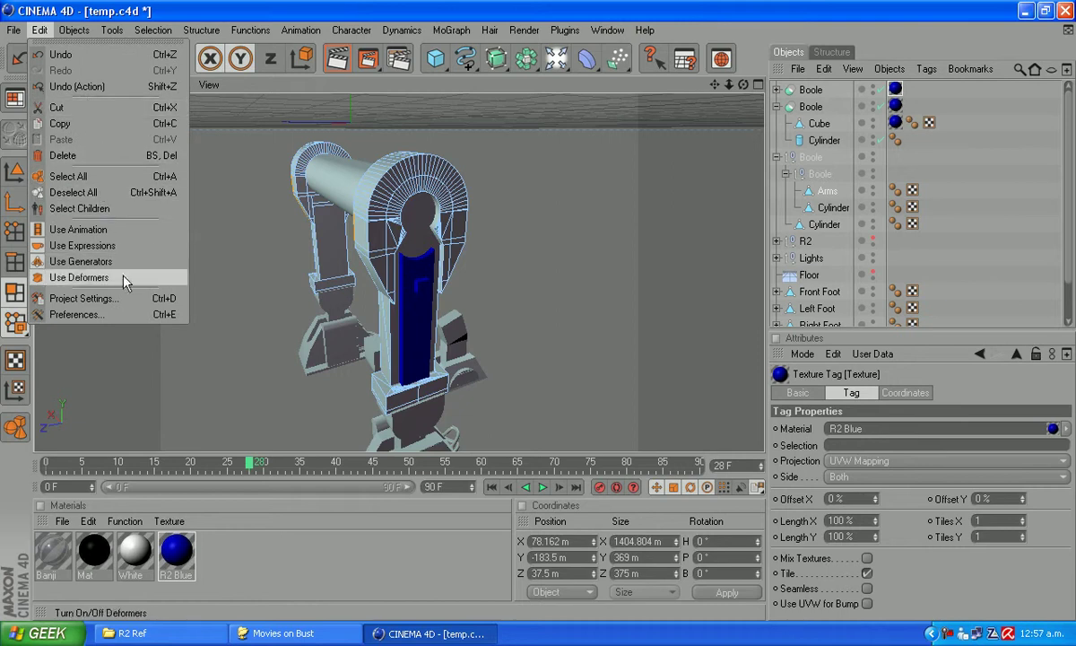
{"action": "mouse_move", "coordinate": [74, 29]}
{"action": "mouse_move", "coordinate": [105, 86]}
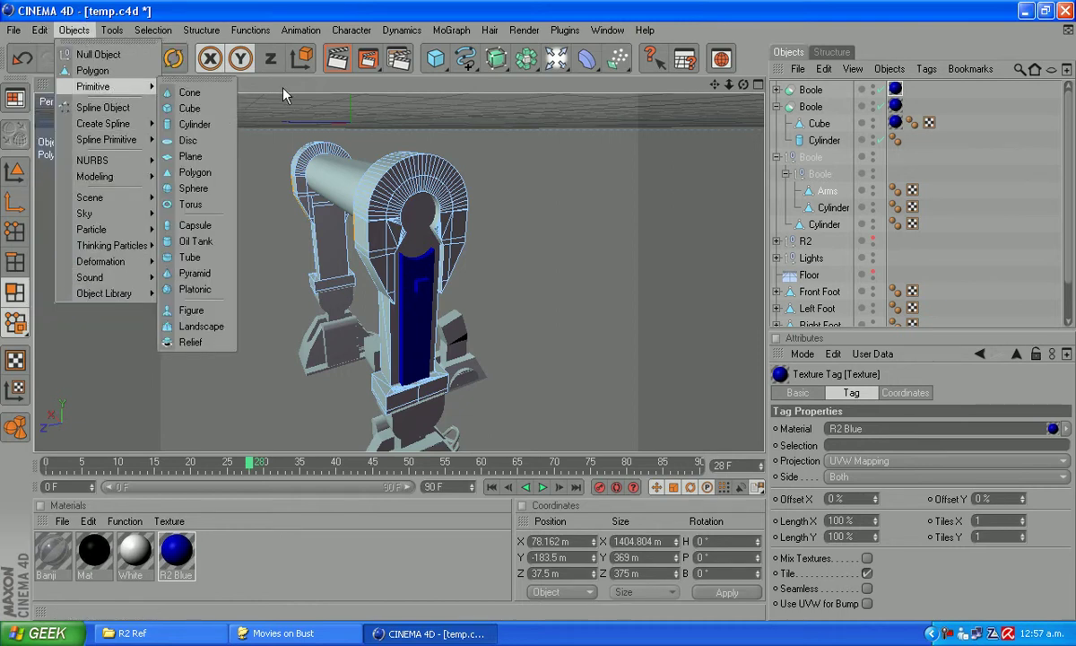
{"action": "left_click", "coordinate": [195, 124]}
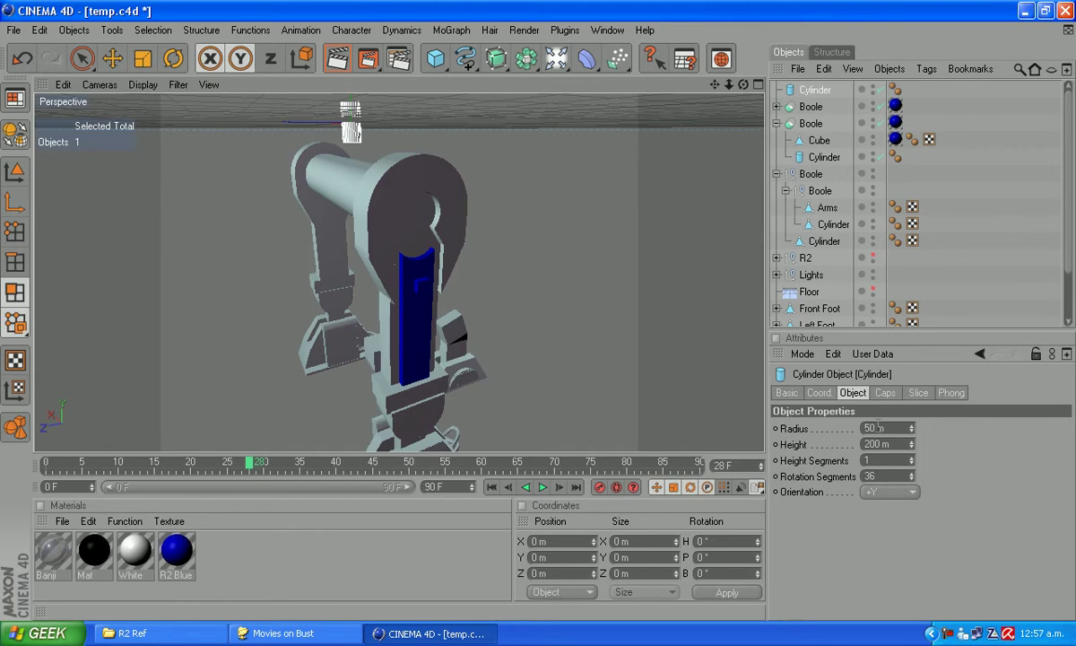
{"action": "left_click_drag", "start_coordinate": [880, 427], "coordinate": [695, 410]}
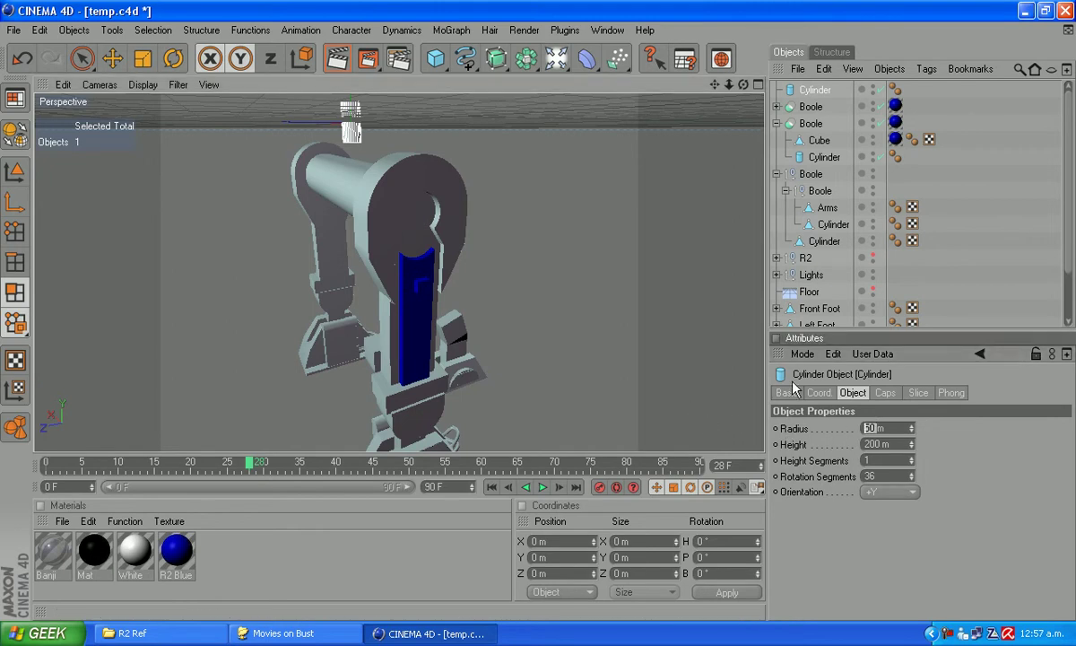
{"action": "type", "text": "10"}
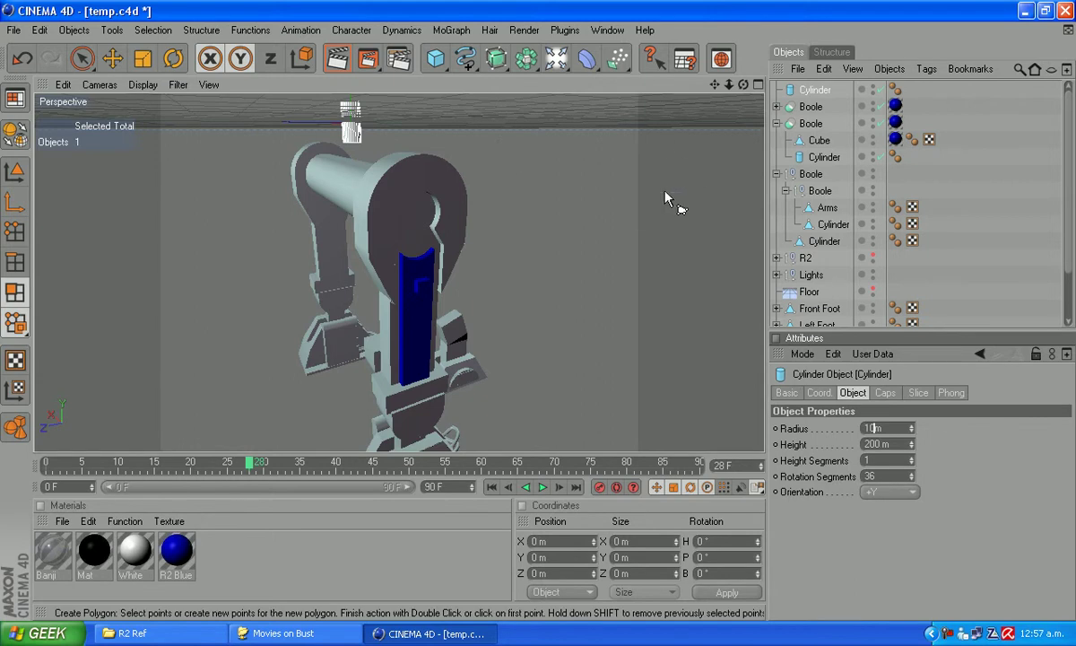
{"action": "key", "text": "Return"}
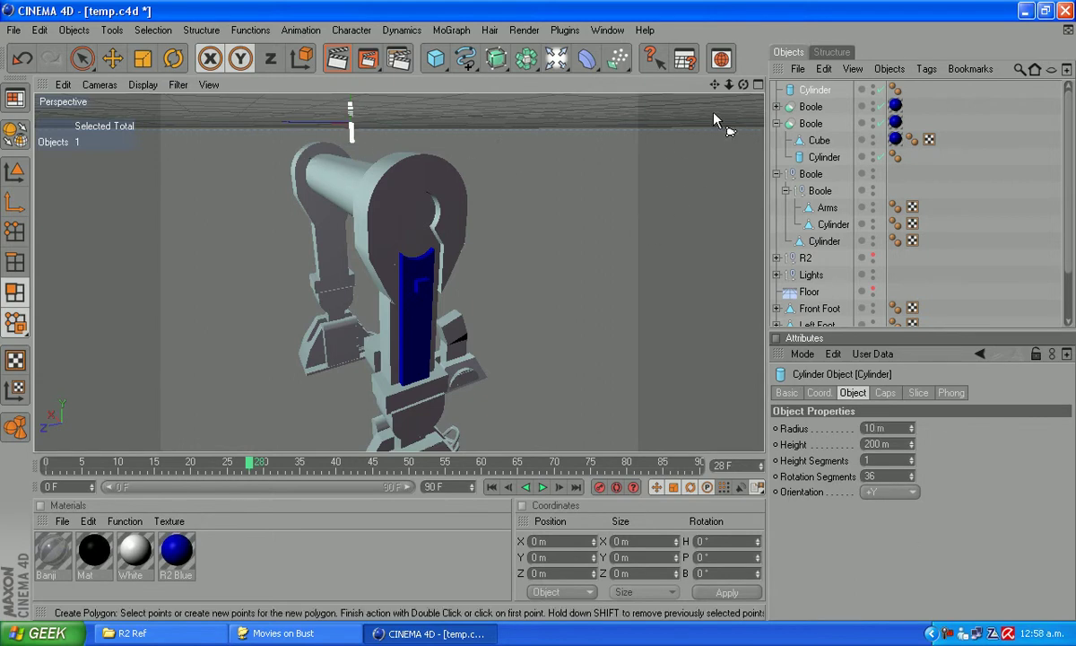
Move the cylinder onto the lower part of the blue leg panel, at about X -786 m and Y -1072 m
{"action": "left_click", "coordinate": [114, 56]}
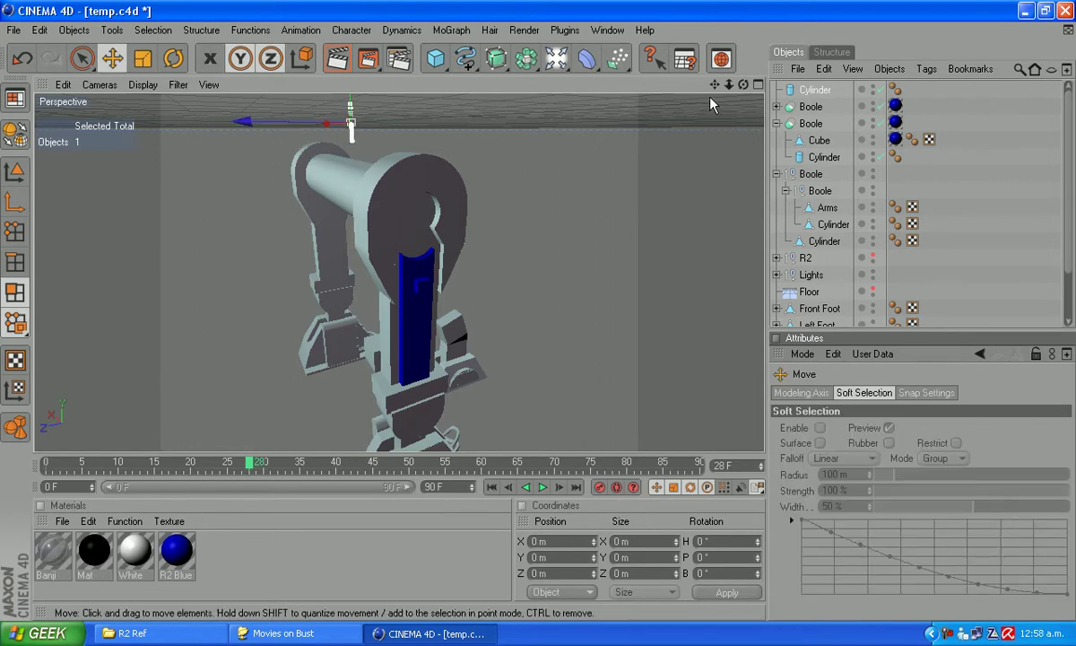
{"action": "left_click_drag", "start_coordinate": [743, 85], "coordinate": [834, 101]}
{"action": "left_click_drag", "start_coordinate": [250, 131], "coordinate": [499, 309]}
{"action": "left_click_drag", "start_coordinate": [742, 84], "coordinate": [669, 211]}
{"action": "scroll", "coordinate": [641, 283], "scroll_direction": "up", "scroll_amount": 3}
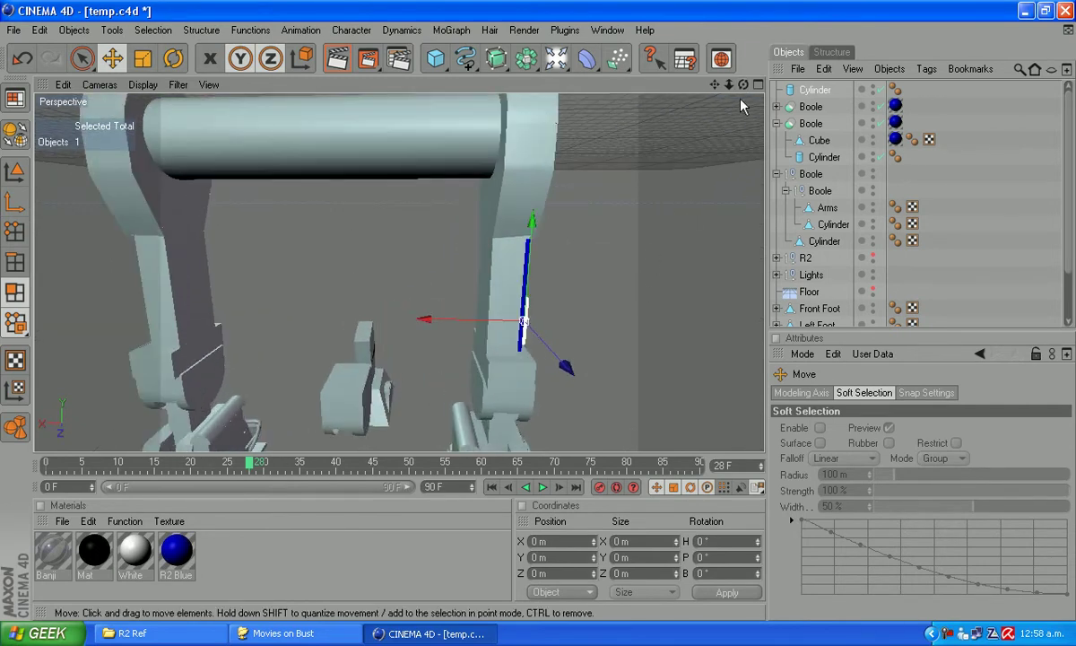
{"action": "left_click_drag", "start_coordinate": [744, 87], "coordinate": [888, 97]}
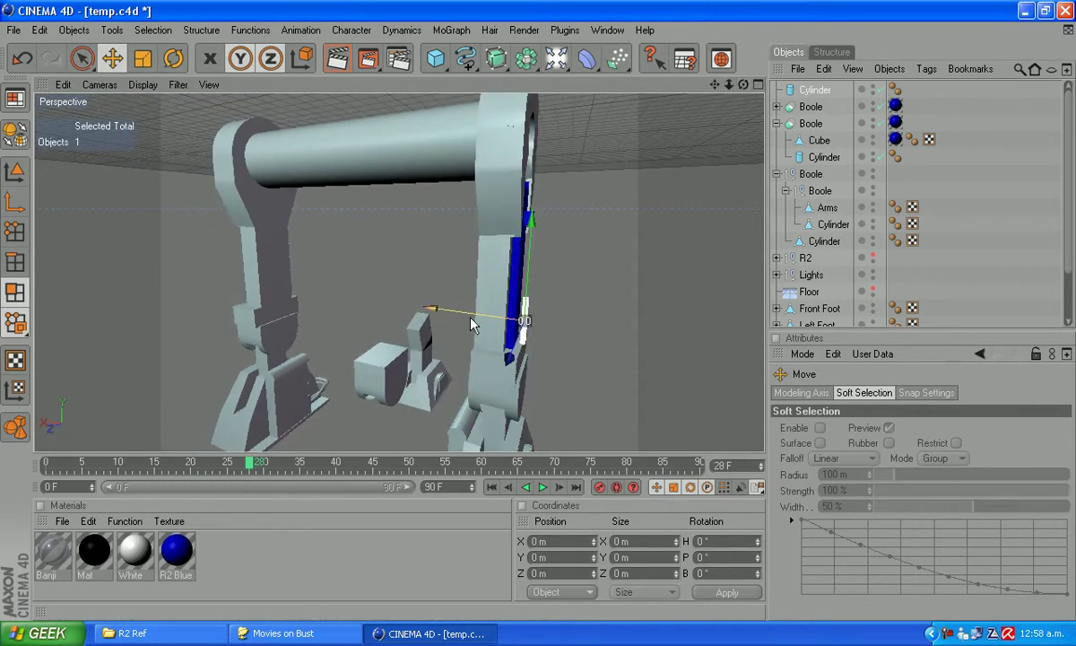
{"action": "left_click_drag", "start_coordinate": [471, 318], "coordinate": [469, 318]}
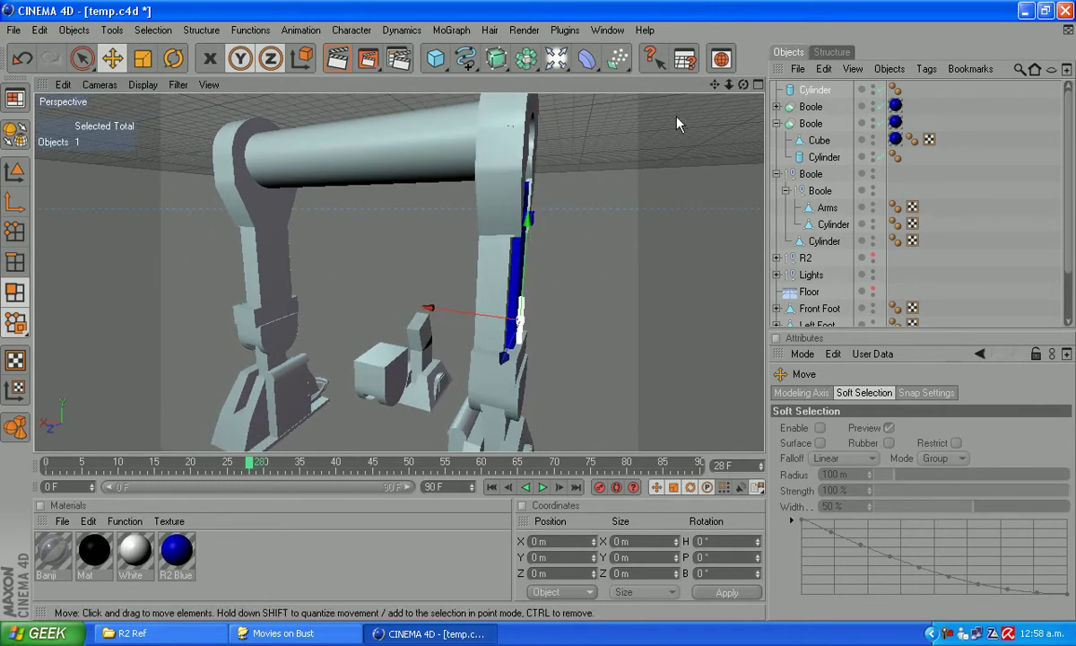
Make the cylinder editable and loop-select the polygons of its upper cap
{"action": "left_click_drag", "start_coordinate": [742, 85], "coordinate": [985, 127]}
{"action": "left_click_drag", "start_coordinate": [702, 80], "coordinate": [523, 220], "text": "alt"}
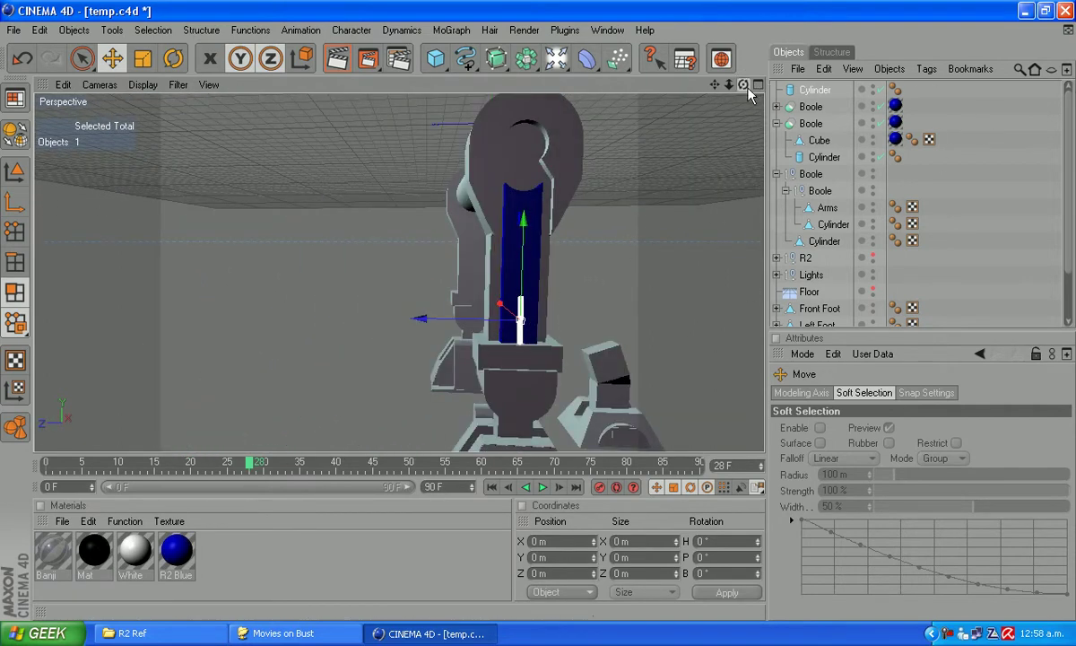
{"action": "left_click_drag", "start_coordinate": [744, 85], "coordinate": [723, 3]}
{"action": "left_click_drag", "start_coordinate": [743, 85], "coordinate": [742, 3]}
{"action": "scroll", "coordinate": [687, 359], "scroll_direction": "up", "scroll_amount": 4}
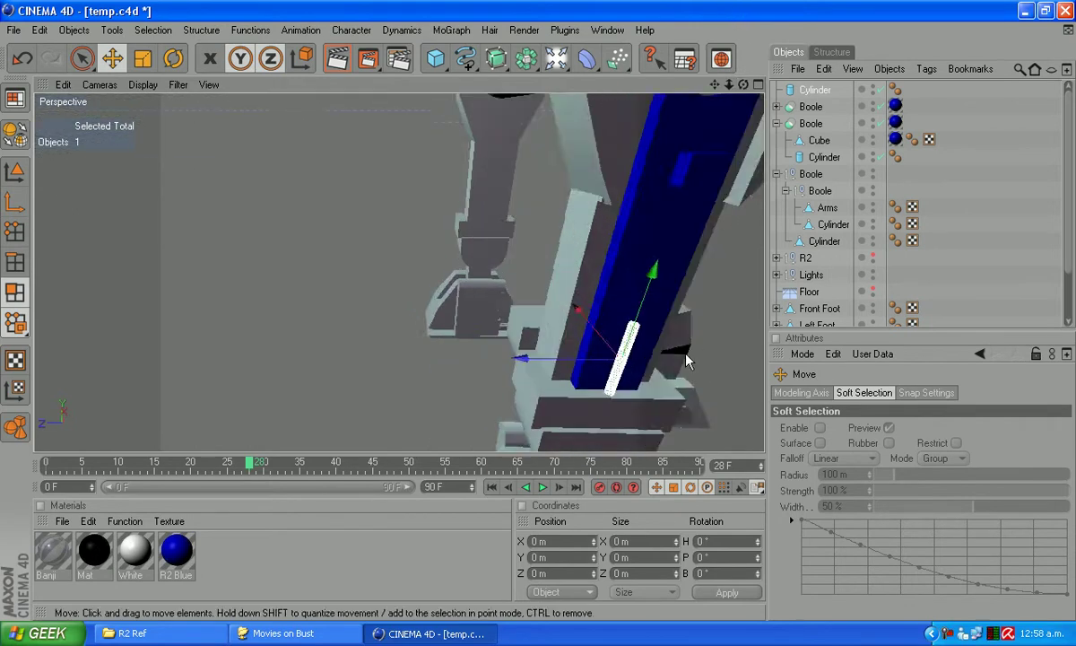
{"action": "left_click_drag", "start_coordinate": [716, 85], "coordinate": [589, 101]}
{"action": "scroll", "coordinate": [593, 415], "scroll_direction": "up", "scroll_amount": 2}
{"action": "left_click_drag", "start_coordinate": [716, 84], "coordinate": [638, 86]}
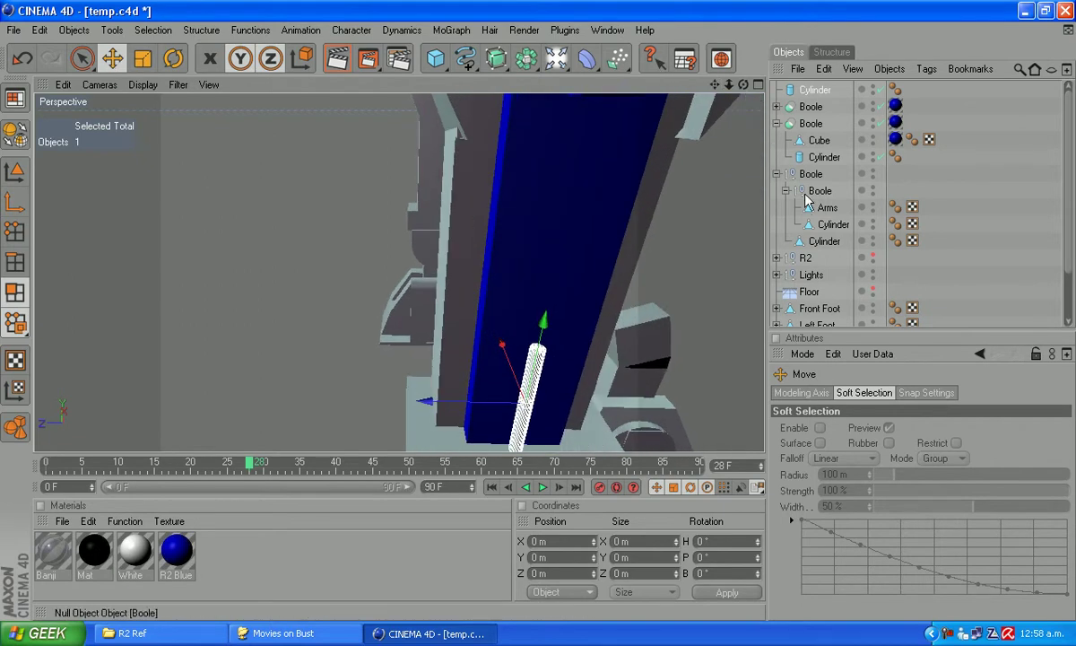
{"action": "key", "text": "c"}
{"action": "left_click", "coordinate": [153, 30]}
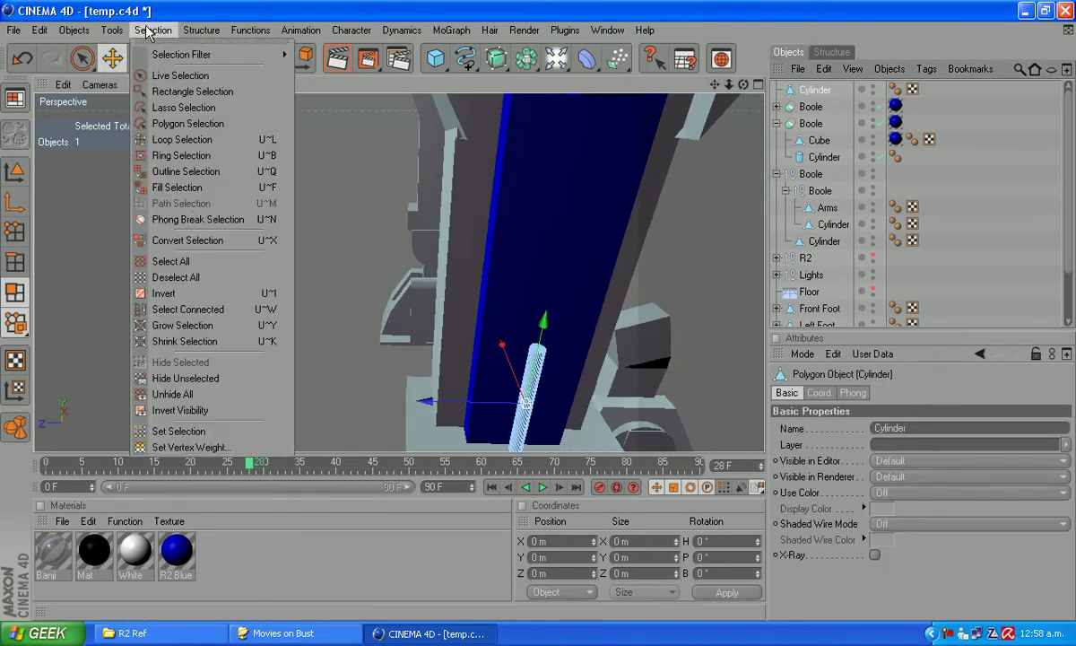
{"action": "left_click", "coordinate": [174, 140]}
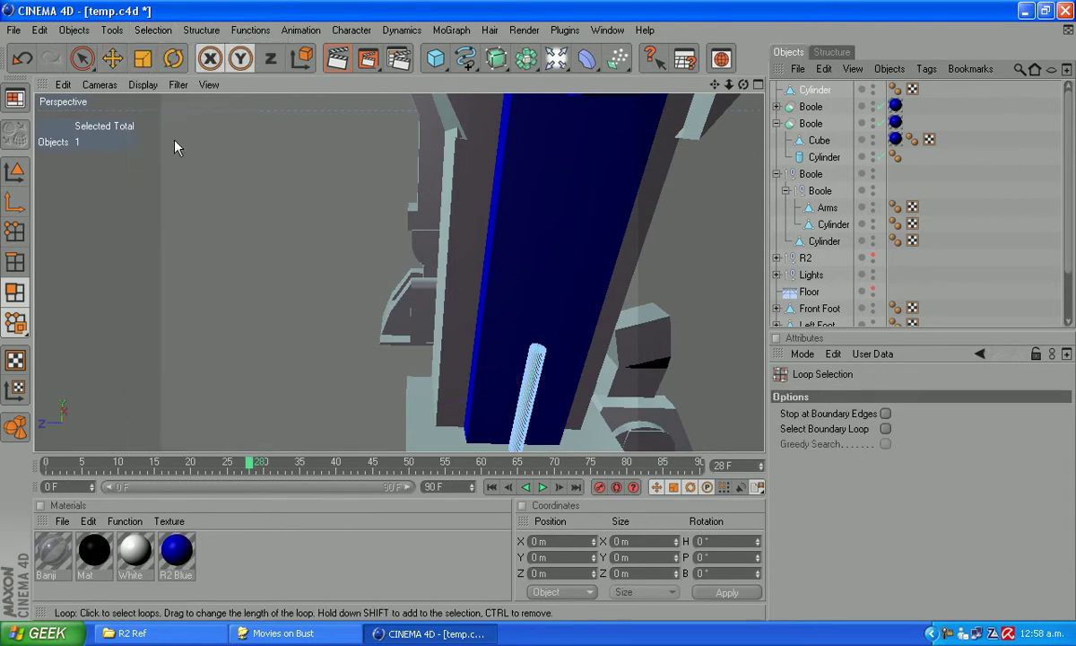
{"action": "left_click", "coordinate": [538, 350]}
Extrude the cylinder's upper cap upward by about 236 m
{"action": "right_click", "coordinate": [278, 286]}
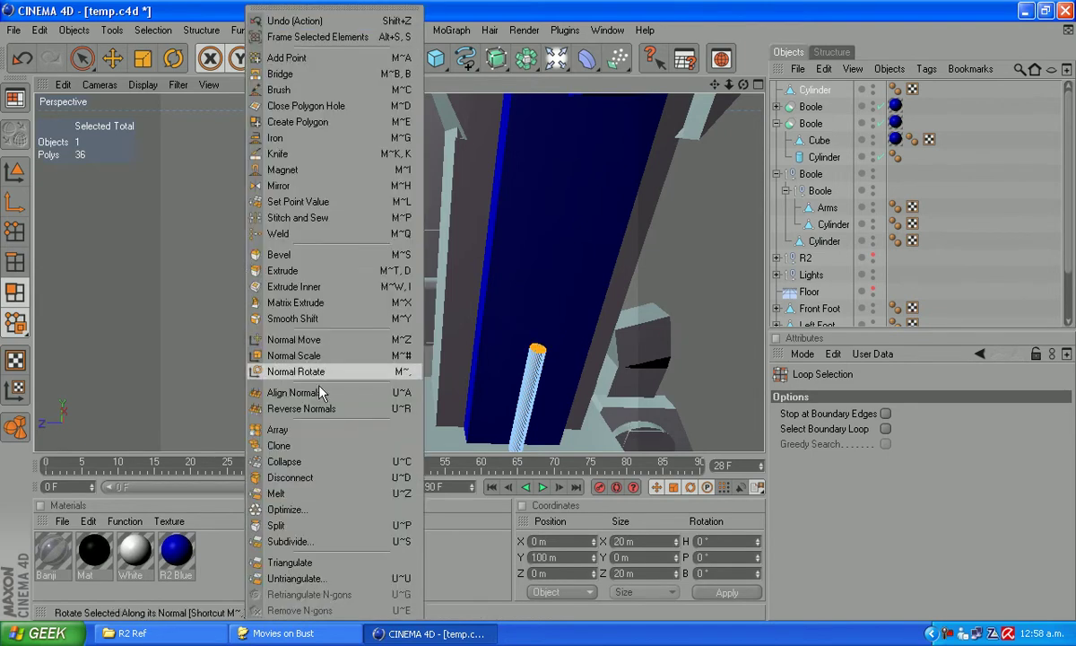
{"action": "left_click", "coordinate": [278, 272]}
{"action": "left_click_drag", "start_coordinate": [272, 330], "coordinate": [601, 336]}
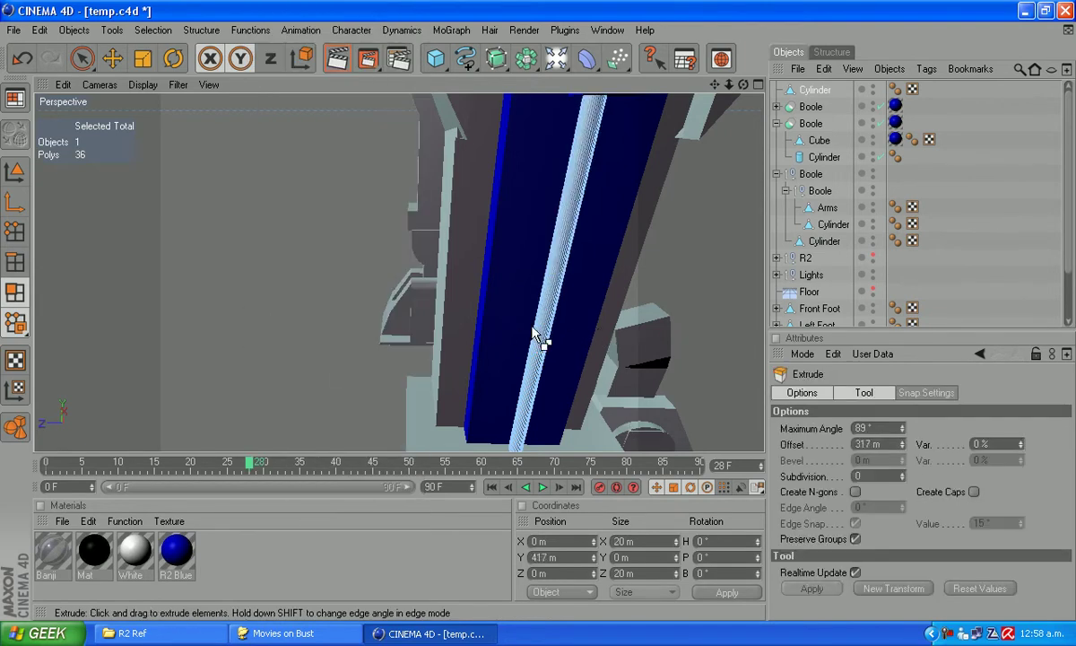
{"action": "left_click_drag", "start_coordinate": [519, 331], "coordinate": [474, 337]}
Inset the upper cap slightly to about 19 m across with Extrude Inner, and extrude it up a short distance
{"action": "right_click", "coordinate": [475, 333]}
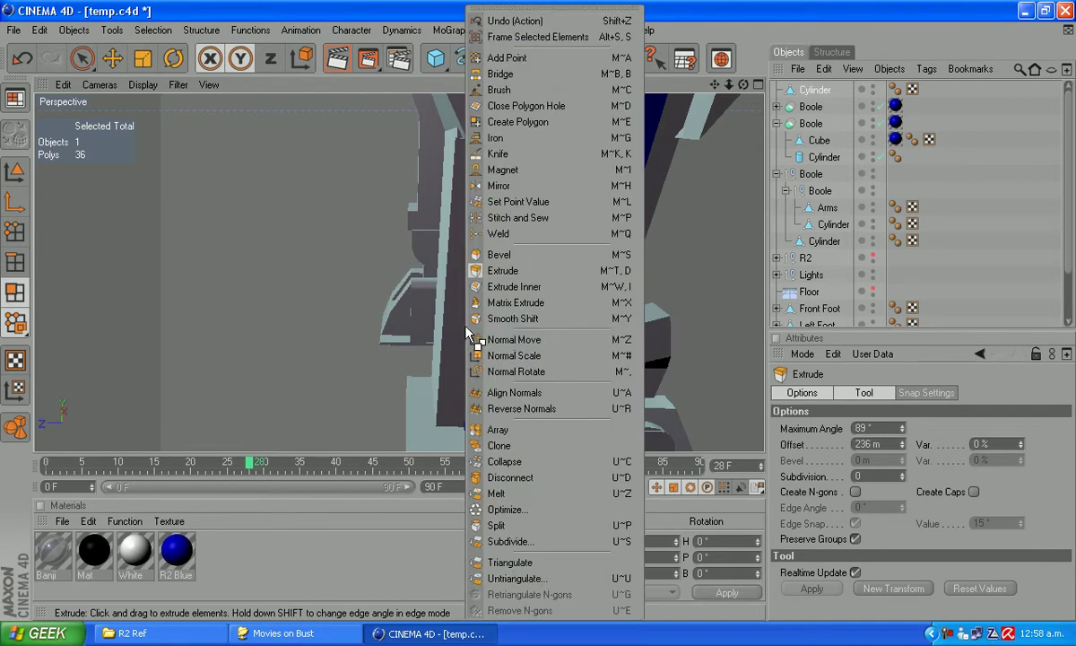
{"action": "left_click", "coordinate": [509, 287]}
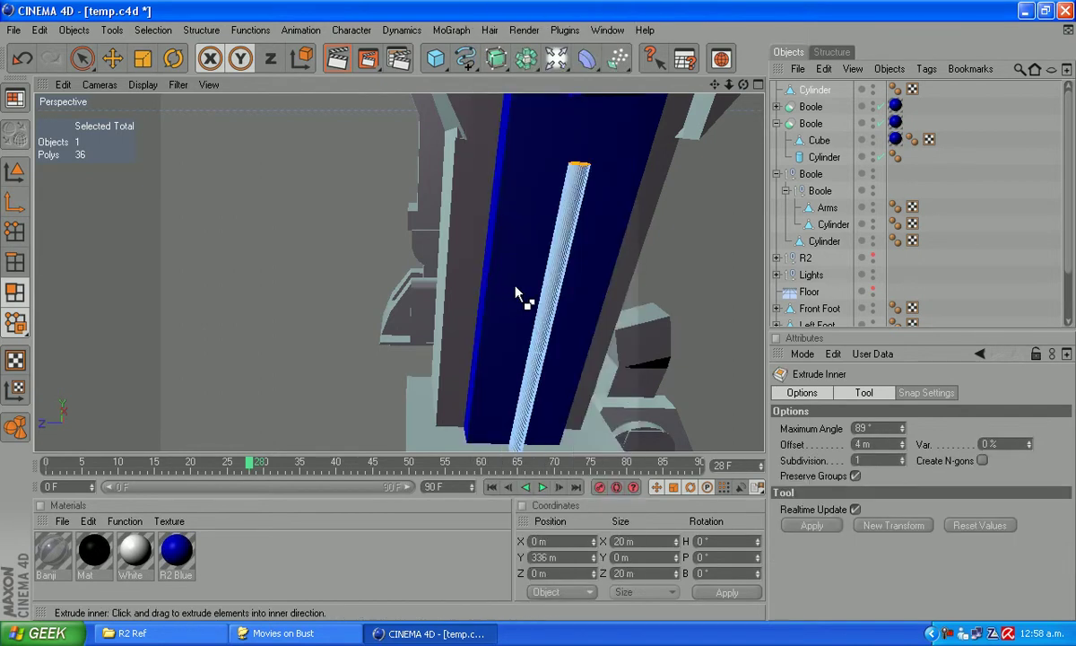
{"action": "left_click_drag", "start_coordinate": [516, 288], "coordinate": [511, 287]}
{"action": "right_click", "coordinate": [511, 287]}
{"action": "left_click", "coordinate": [552, 255]}
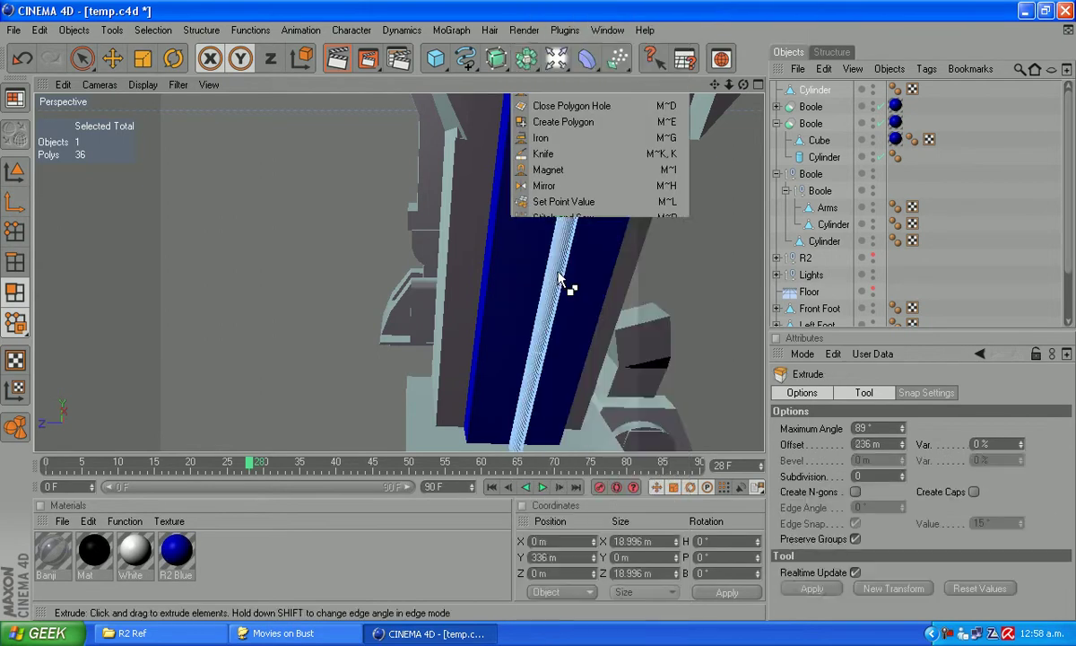
{"action": "left_click_drag", "start_coordinate": [559, 282], "coordinate": [686, 281]}
Widen the upper cap to about 23 m across with Extrude Inner, and extrude it up to about Y 374 m
{"action": "right_click", "coordinate": [723, 275]}
{"action": "left_click", "coordinate": [721, 285]}
{"action": "left_click_drag", "start_coordinate": [690, 278], "coordinate": [798, 275]}
{"action": "right_click", "coordinate": [711, 278]}
{"action": "left_click", "coordinate": [710, 271]}
Inset the upper cap by about 1.7 m and extrude it upward by about 30 m
{"action": "right_click", "coordinate": [764, 267]}
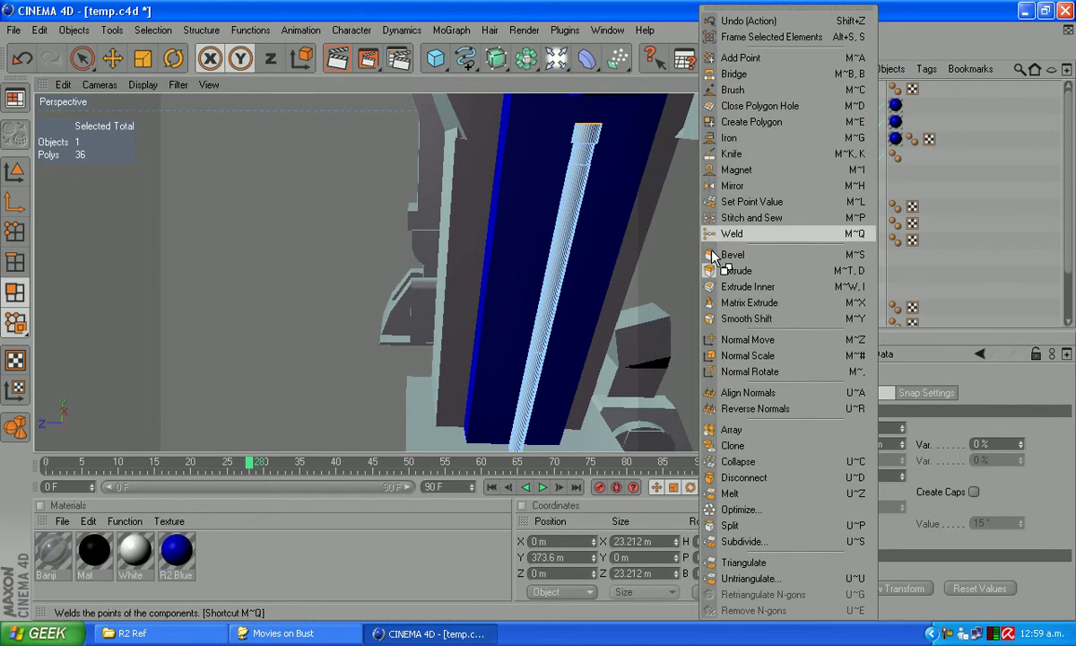
{"action": "left_click", "coordinate": [763, 287]}
{"action": "left_click_drag", "start_coordinate": [709, 262], "coordinate": [704, 266]}
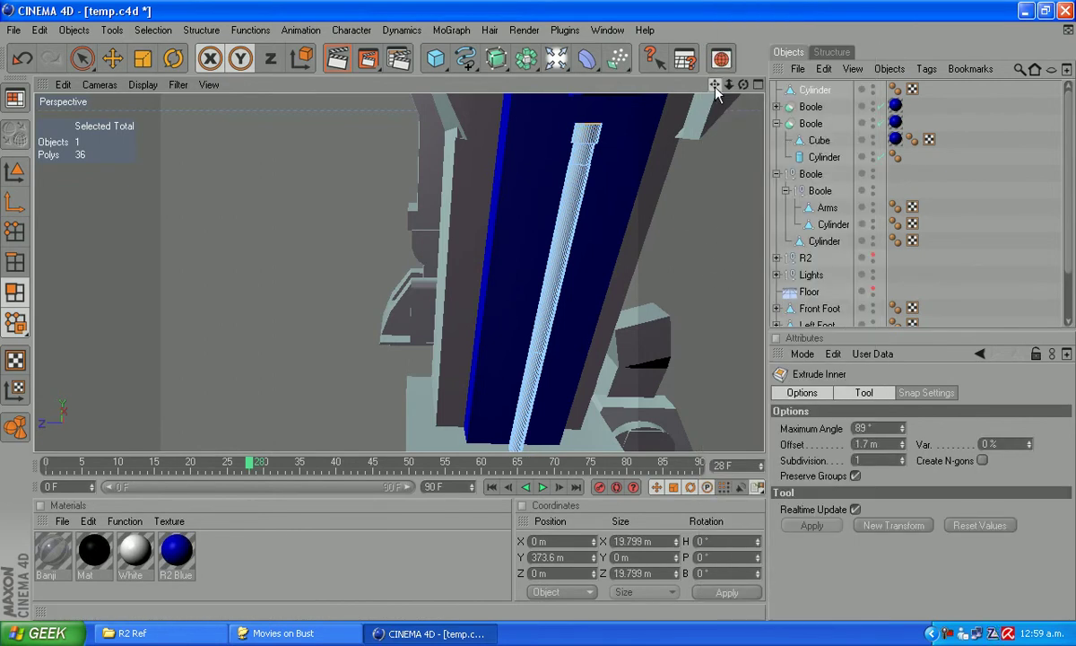
{"action": "left_click_drag", "start_coordinate": [716, 97], "coordinate": [716, 187], "text": "alt"}
{"action": "right_click", "coordinate": [723, 269]}
{"action": "left_click", "coordinate": [763, 272]}
{"action": "left_click_drag", "start_coordinate": [704, 293], "coordinate": [866, 246]}
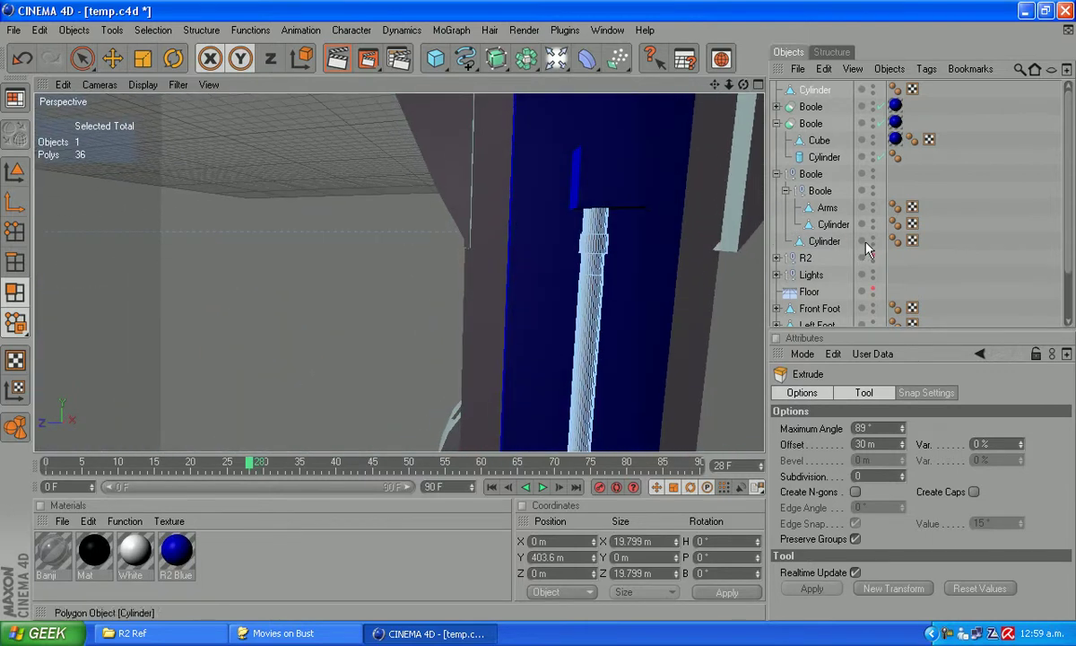
Shift the whole cylinder along the Z axis to about -8 m on the blue leg panel
{"action": "left_click", "coordinate": [112, 59]}
{"action": "left_click", "coordinate": [15, 170]}
{"action": "left_click_drag", "start_coordinate": [177, 255], "coordinate": [399, 300], "text": "alt"}
{"action": "left_click_drag", "start_coordinate": [433, 359], "coordinate": [523, 431], "text": "alt"}
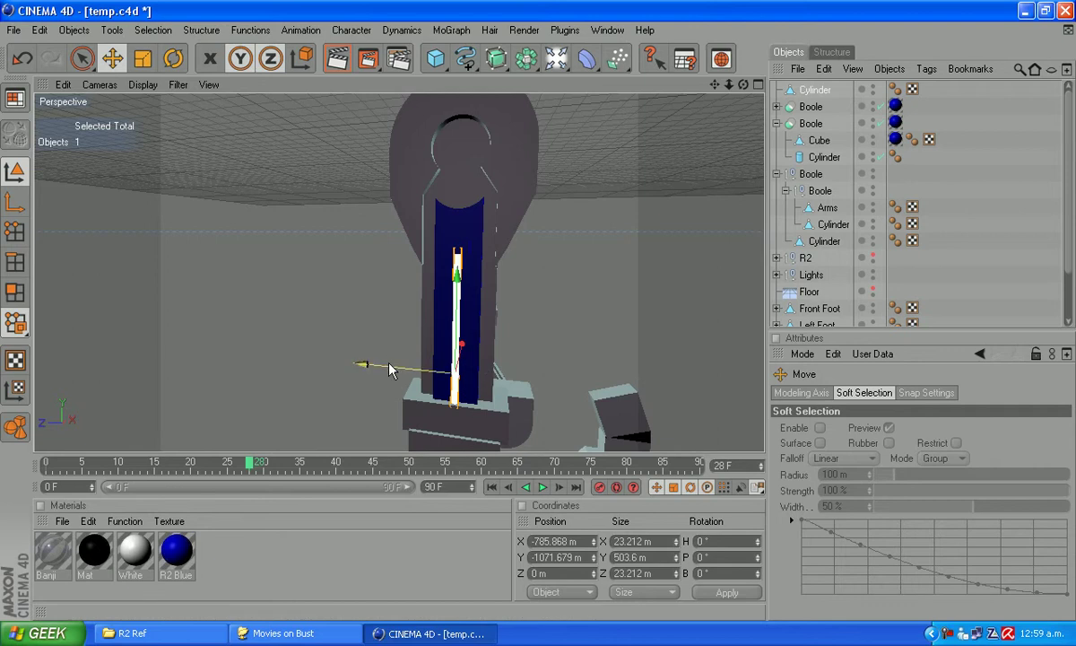
{"action": "left_click_drag", "start_coordinate": [390, 370], "coordinate": [391, 363]}
Add a cube primitive to the scene
{"action": "left_click_drag", "start_coordinate": [743, 85], "coordinate": [632, 91]}
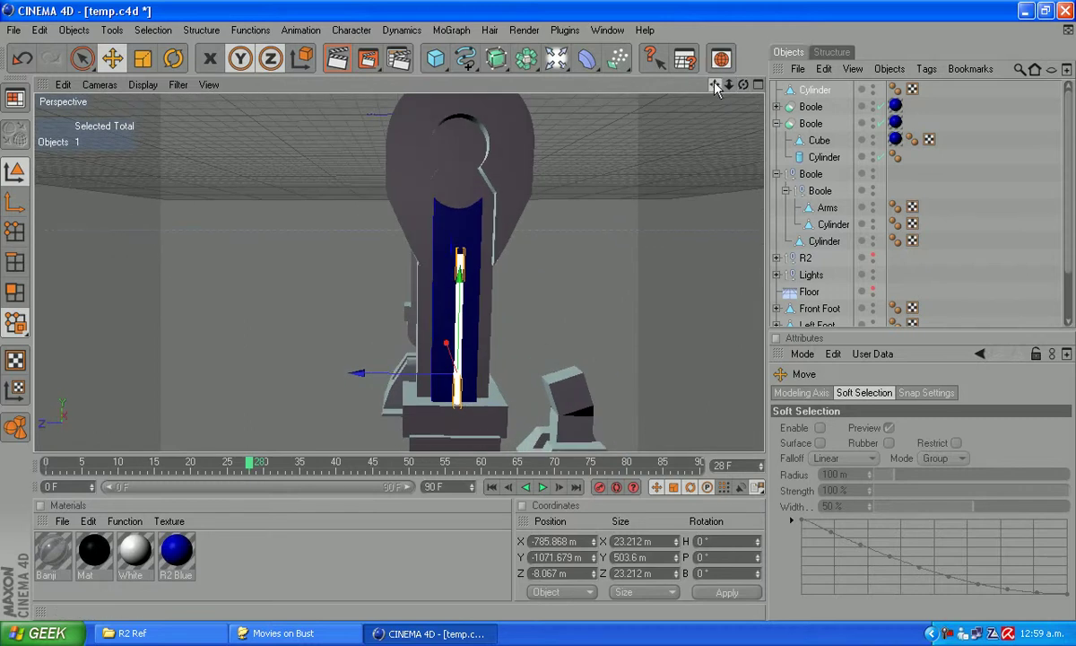
{"action": "left_click_drag", "start_coordinate": [728, 84], "coordinate": [648, 259]}
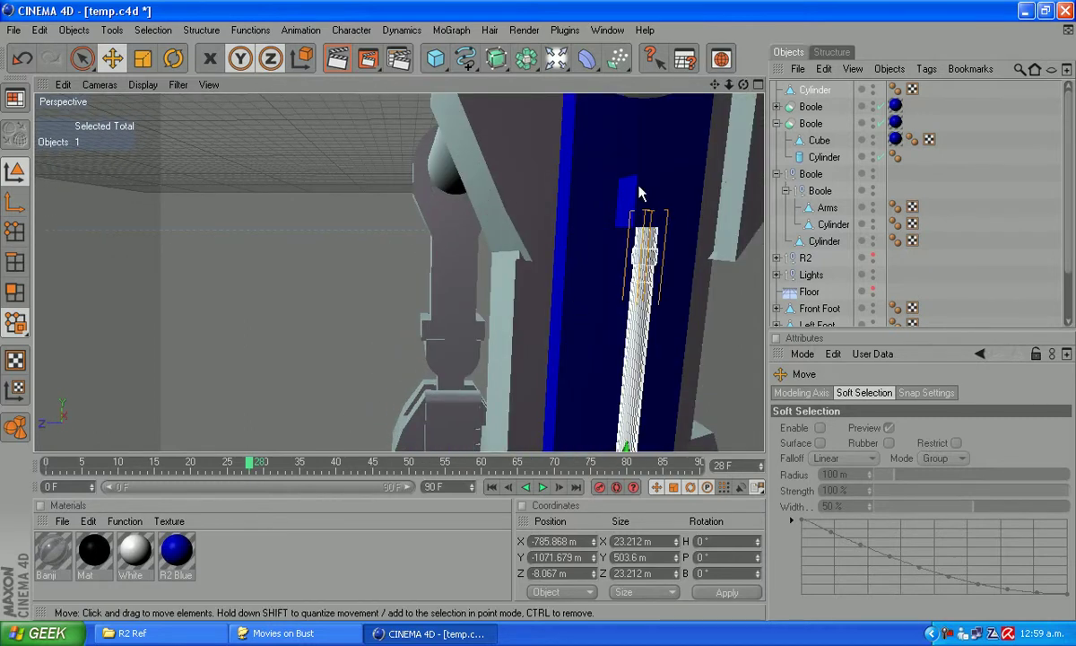
{"action": "left_click_drag", "start_coordinate": [714, 90], "coordinate": [583, 314]}
{"action": "left_click", "coordinate": [74, 29]}
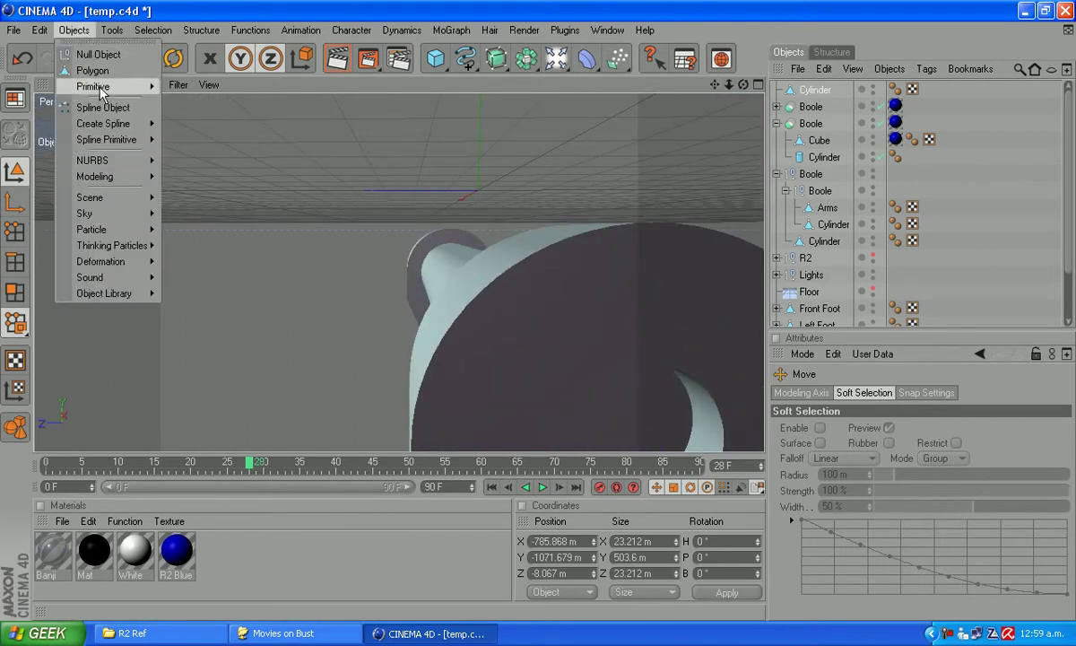
{"action": "mouse_move", "coordinate": [94, 86]}
{"action": "left_click", "coordinate": [173, 107]}
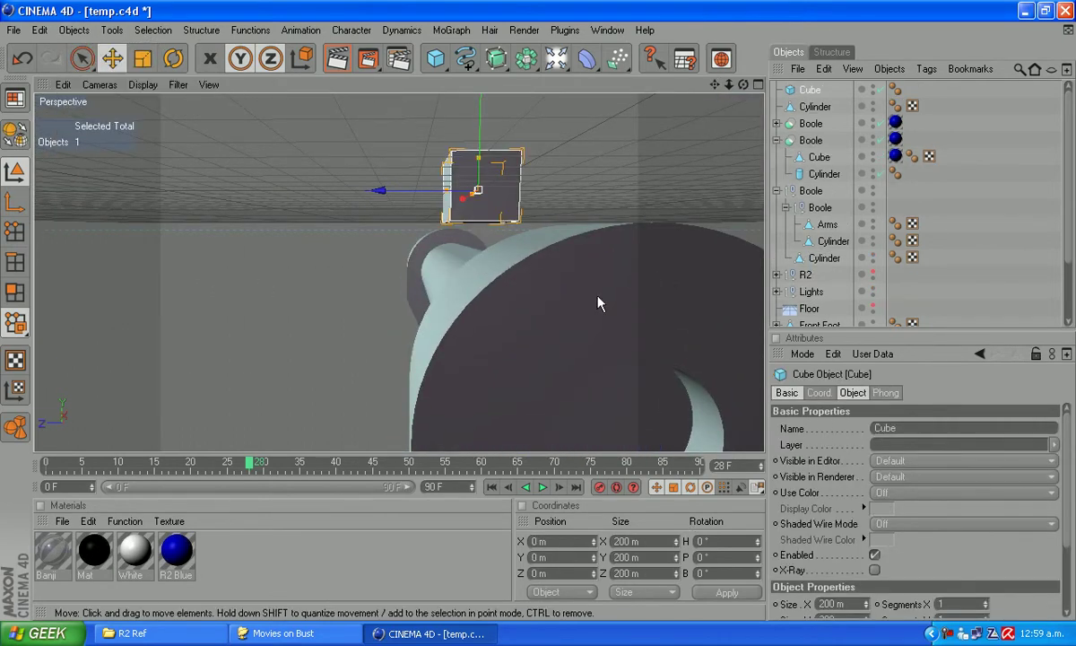
Resize the new cube to 10 m in X, 55 m in Y and 55 m in Z
{"action": "scroll", "coordinate": [598, 301], "scroll_direction": "down", "scroll_amount": 1}
{"action": "scroll", "coordinate": [832, 592], "scroll_direction": "down", "scroll_amount": 3}
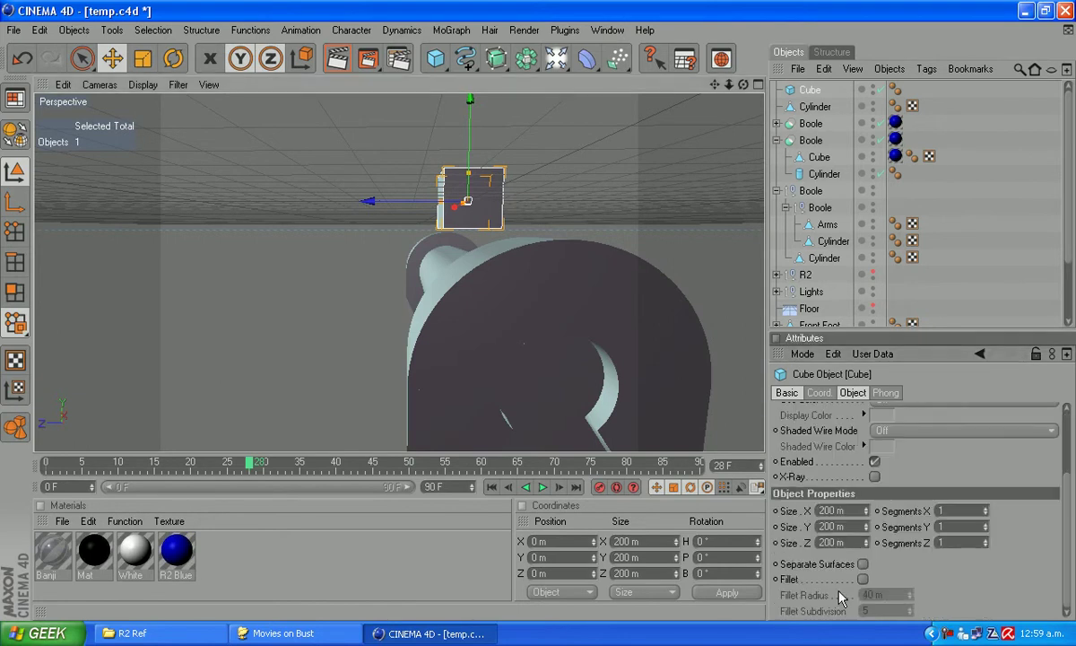
{"action": "left_click_drag", "start_coordinate": [838, 526], "coordinate": [665, 493]}
{"action": "type", "text": "55"}
{"action": "left_click_drag", "start_coordinate": [839, 543], "coordinate": [761, 540]}
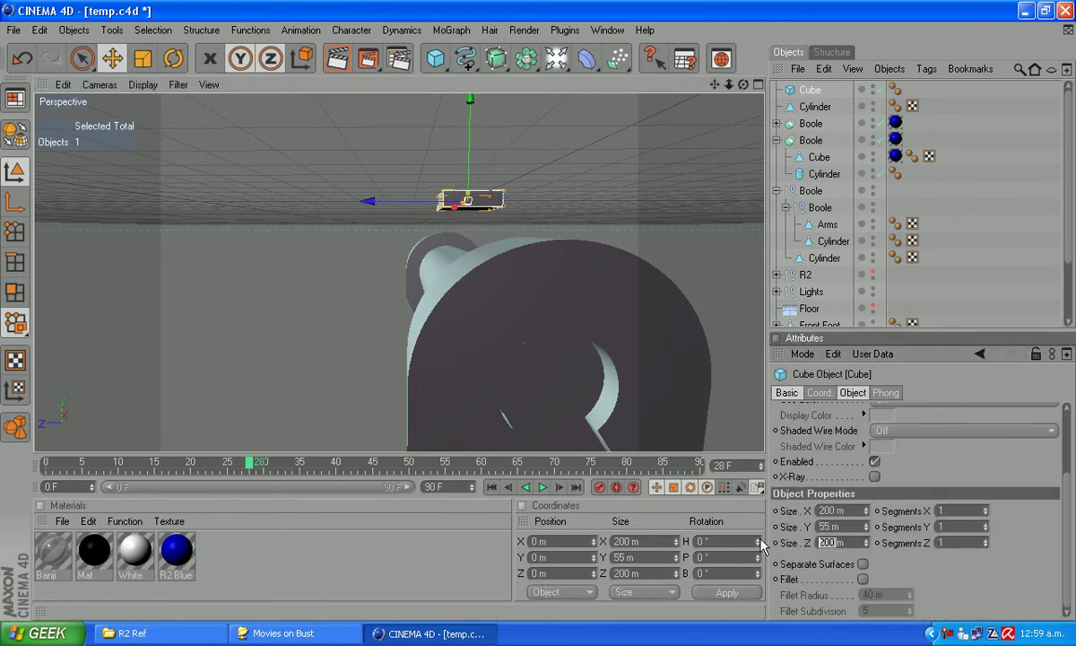
{"action": "type", "text": "55"}
{"action": "key", "text": "Return"}
{"action": "double_click", "coordinate": [832, 510]}
{"action": "type", "text": "10"}
{"action": "key", "text": "Return"}
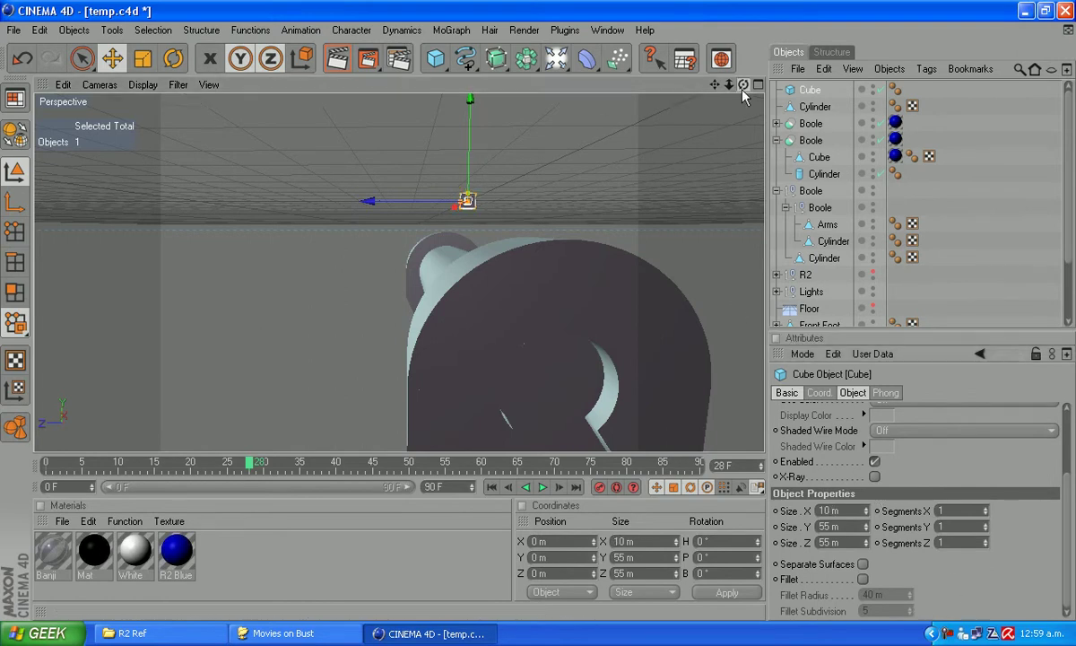
Add a cylinder primitive with a radius of 30 m, a height of 5 m and its orientation set to +X
{"action": "left_click_drag", "start_coordinate": [744, 85], "coordinate": [371, 173]}
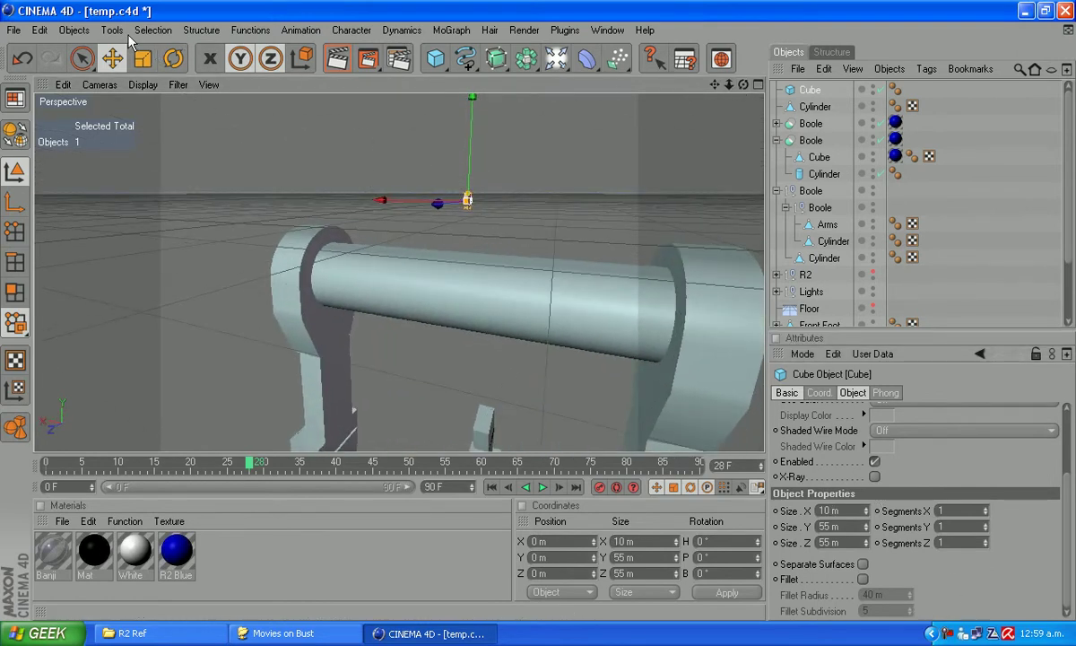
{"action": "left_click", "coordinate": [72, 30]}
{"action": "mouse_move", "coordinate": [108, 86]}
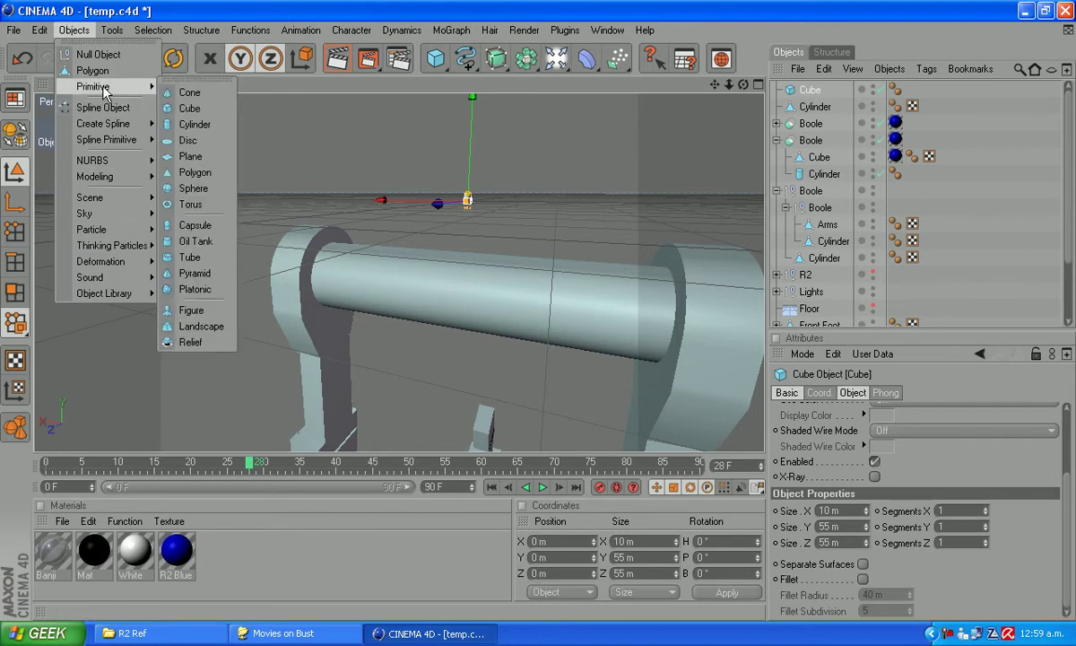
{"action": "left_click", "coordinate": [198, 124]}
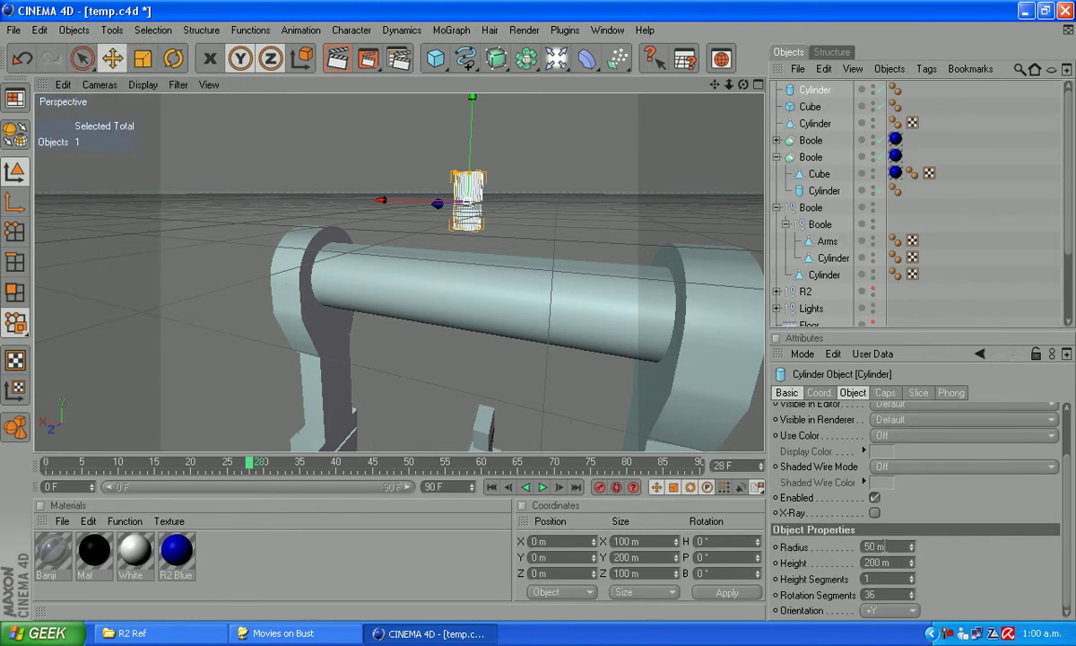
{"action": "double_click", "coordinate": [879, 546]}
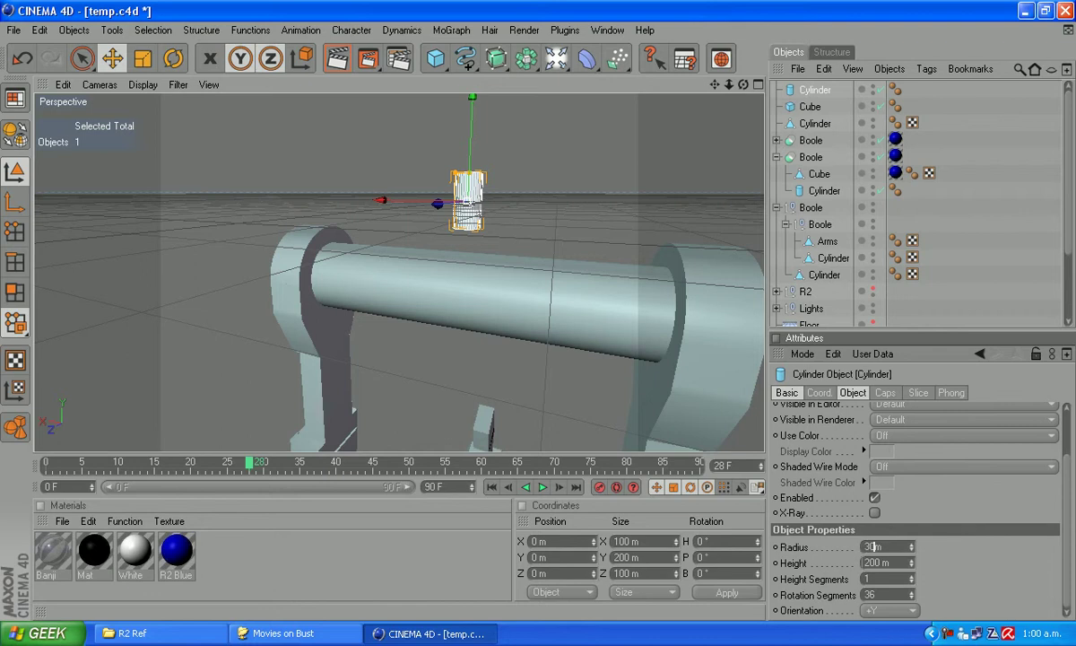
{"action": "key", "text": "Tab"}
{"action": "type", "text": "5"}
{"action": "key", "text": "Return"}
{"action": "left_click", "coordinate": [886, 610]}
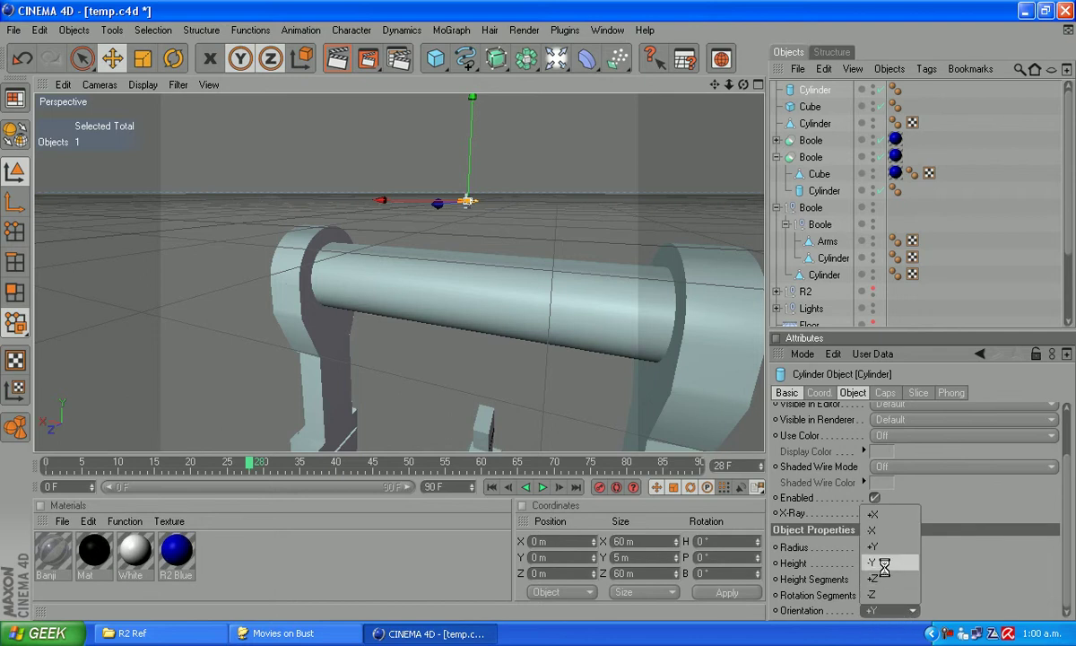
{"action": "left_click", "coordinate": [884, 514]}
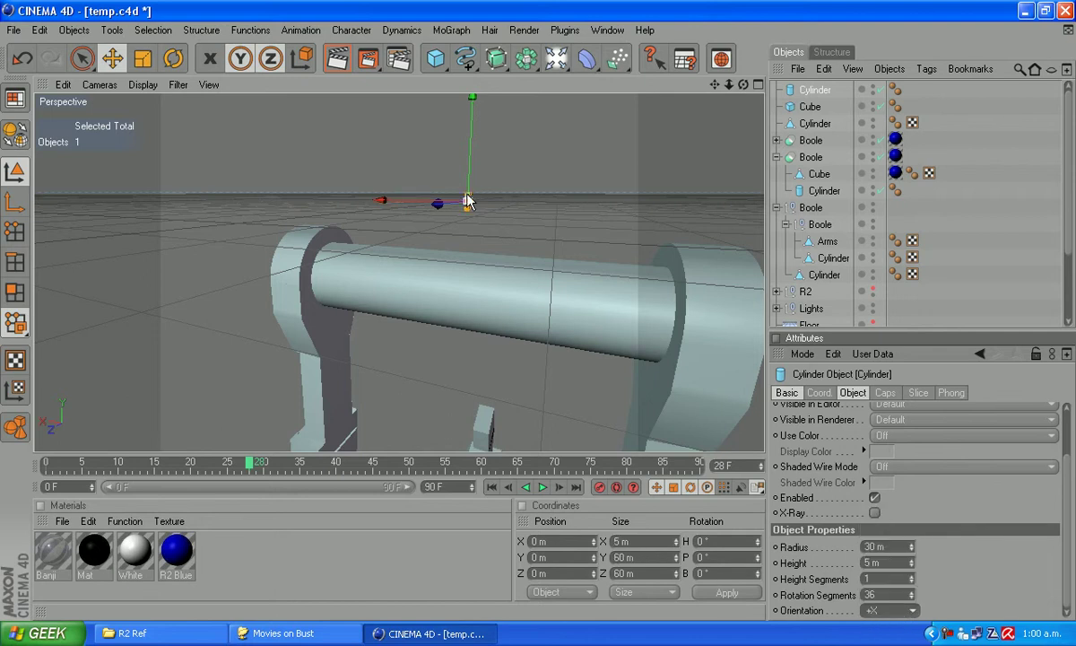
Reduce the disc cylinder's radius to 20 m and offset it along X to about -5 m on the cube's face
{"action": "scroll", "coordinate": [516, 228], "scroll_direction": "up", "scroll_amount": 4}
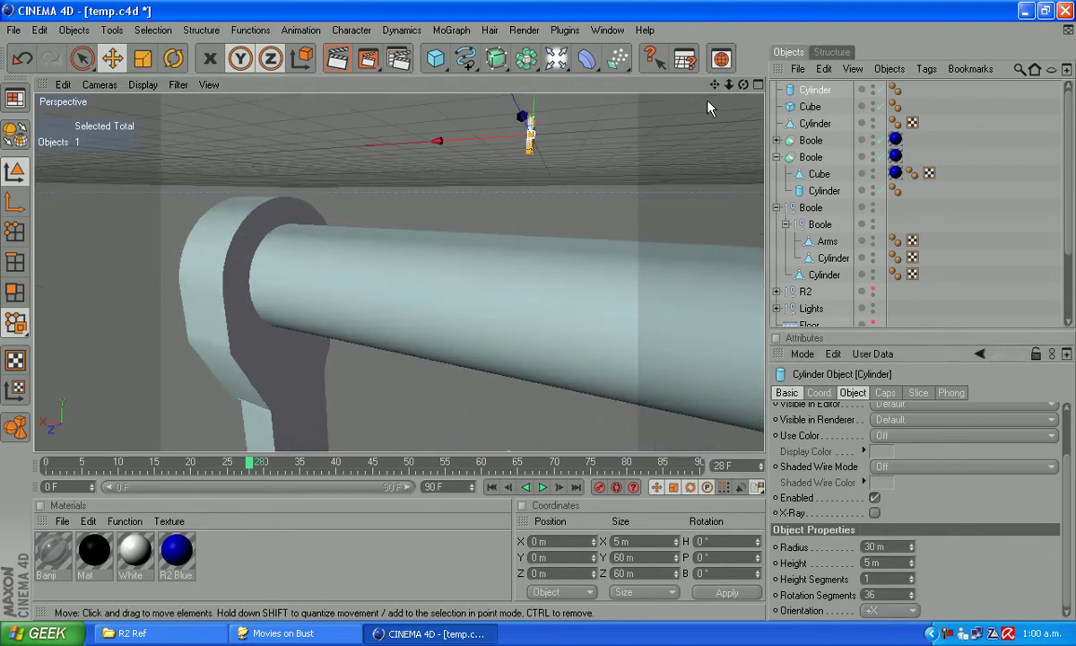
{"action": "left_click_drag", "start_coordinate": [715, 85], "coordinate": [488, 226]}
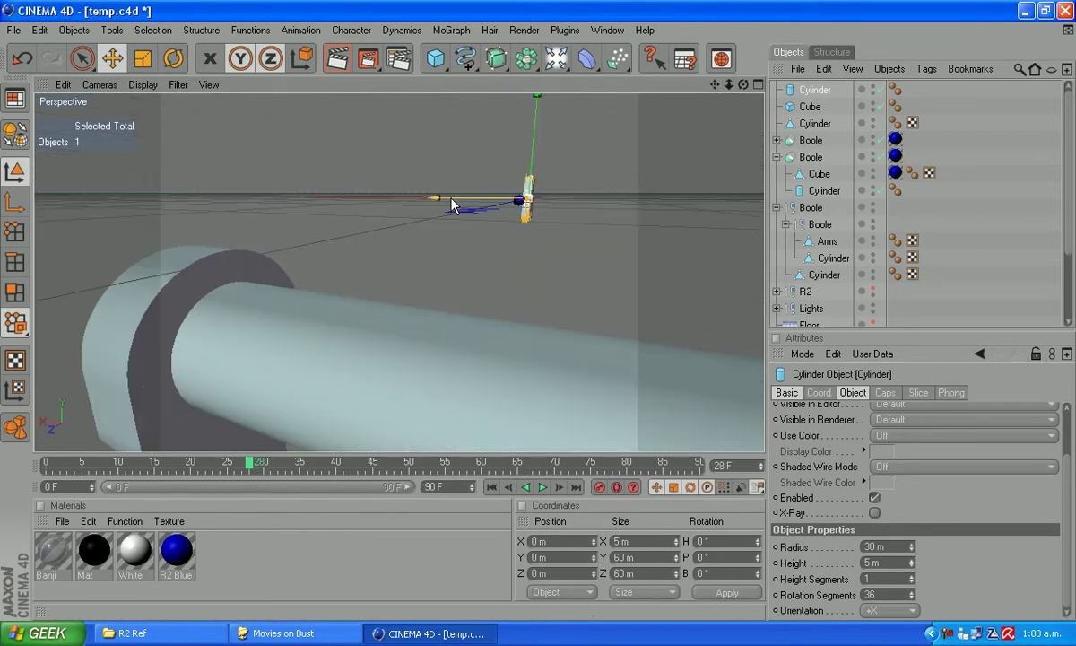
{"action": "left_click_drag", "start_coordinate": [422, 185], "coordinate": [455, 199]}
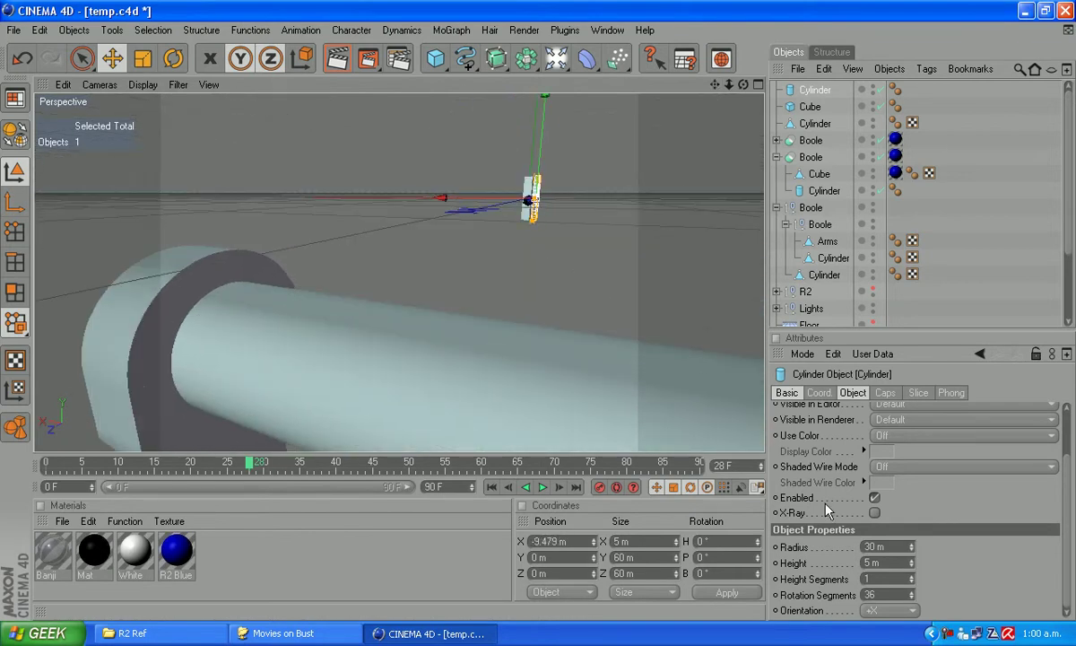
{"action": "double_click", "coordinate": [870, 547]}
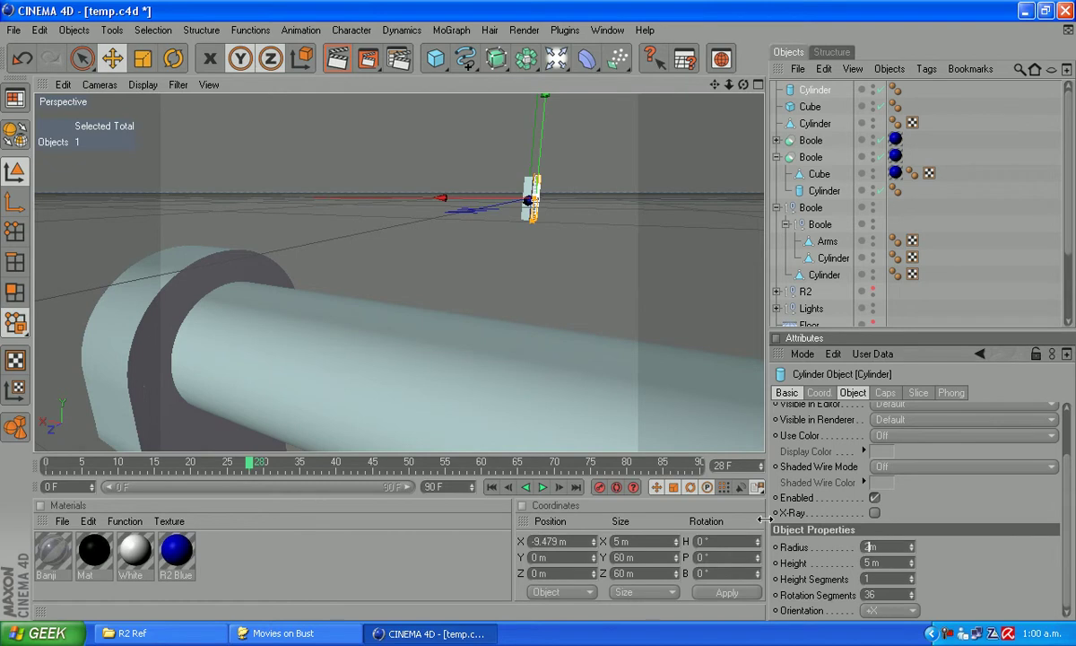
{"action": "key", "text": "Return"}
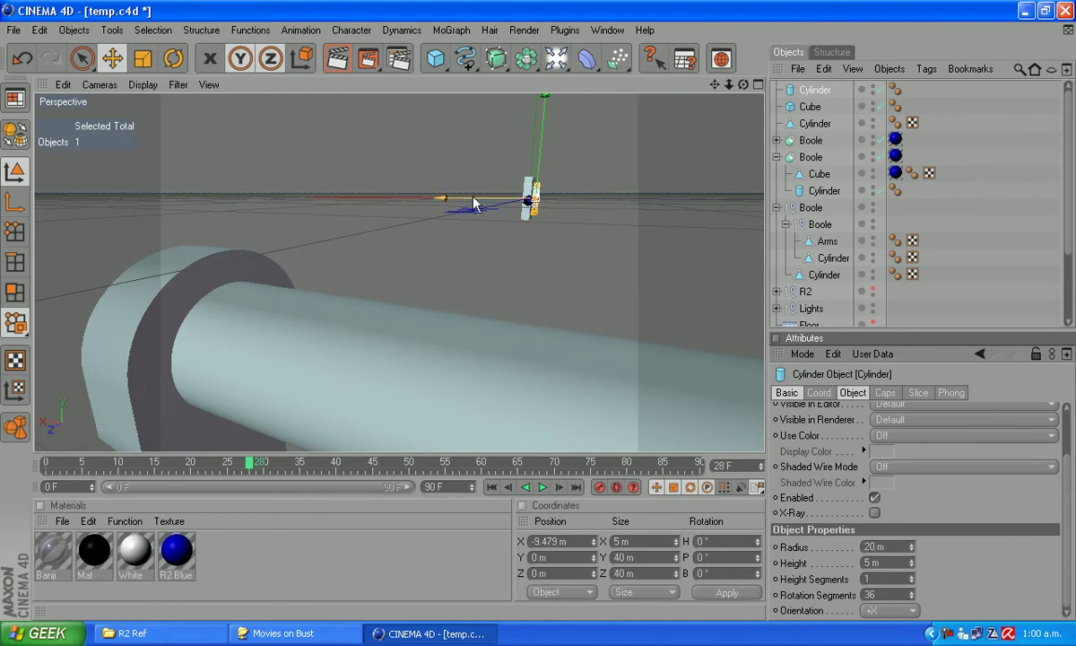
{"action": "left_click_drag", "start_coordinate": [470, 199], "coordinate": [464, 183]}
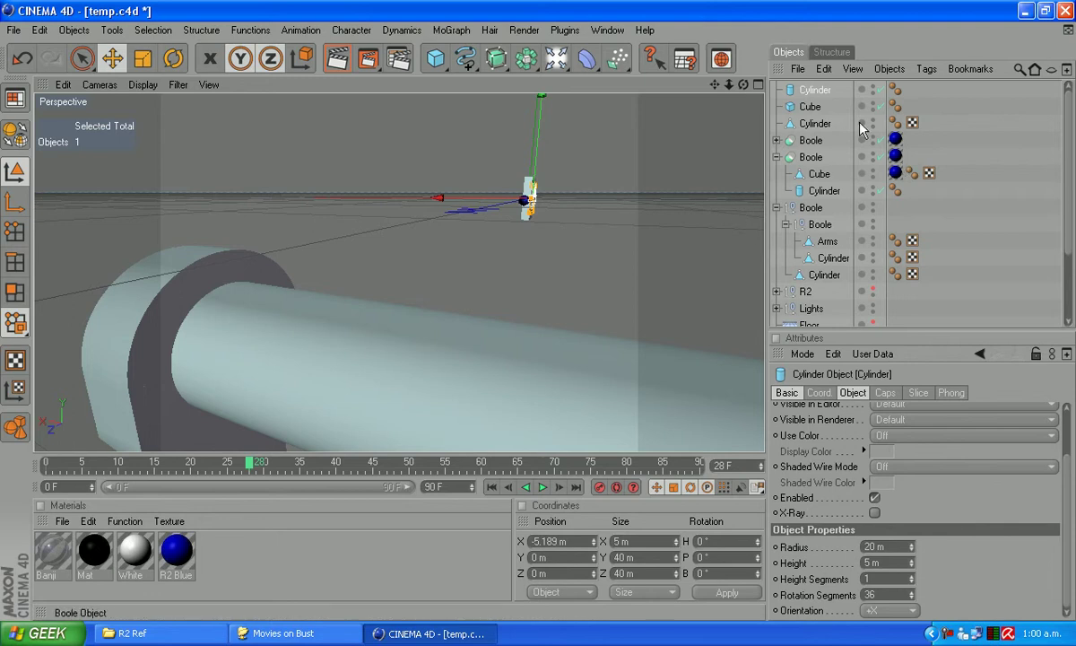
Group the disc cylinder with the flat cube and move the group onto the blue leg panel, at about X -815 m, Y -643 m
{"action": "left_click", "coordinate": [815, 107], "text": "ctrl"}
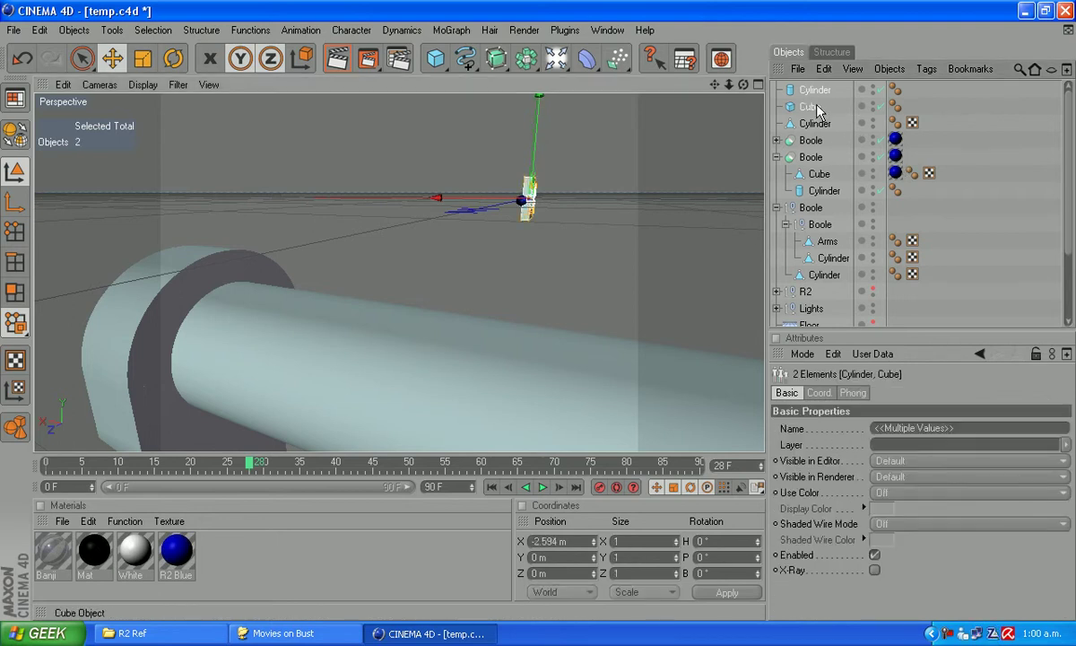
{"action": "key", "text": "alt+g"}
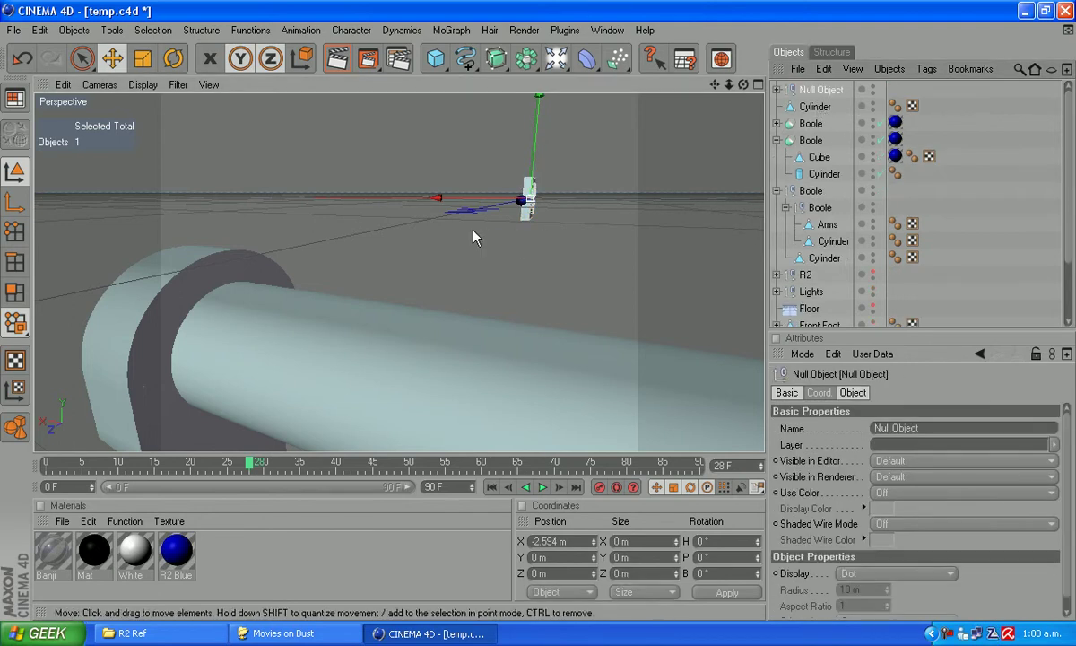
{"action": "left_click_drag", "start_coordinate": [474, 198], "coordinate": [668, 269]}
{"action": "scroll", "coordinate": [633, 205], "scroll_direction": "down", "scroll_amount": 4}
{"action": "left_click_drag", "start_coordinate": [714, 85], "coordinate": [581, 2]}
{"action": "left_click_drag", "start_coordinate": [537, 147], "coordinate": [534, 335]}
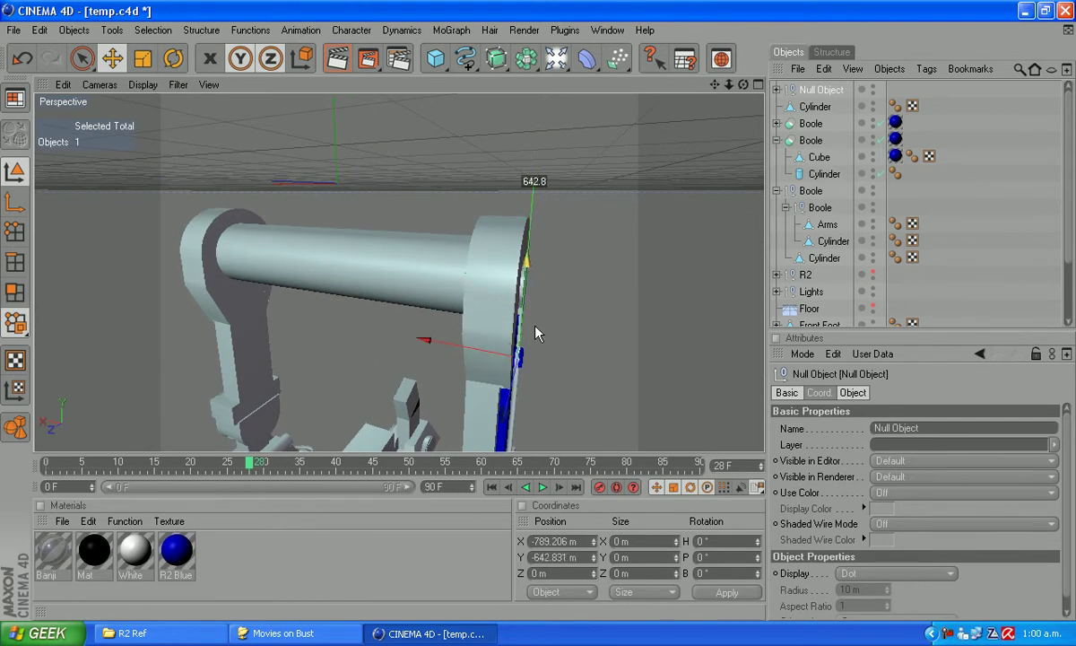
{"action": "left_click_drag", "start_coordinate": [432, 342], "coordinate": [449, 350]}
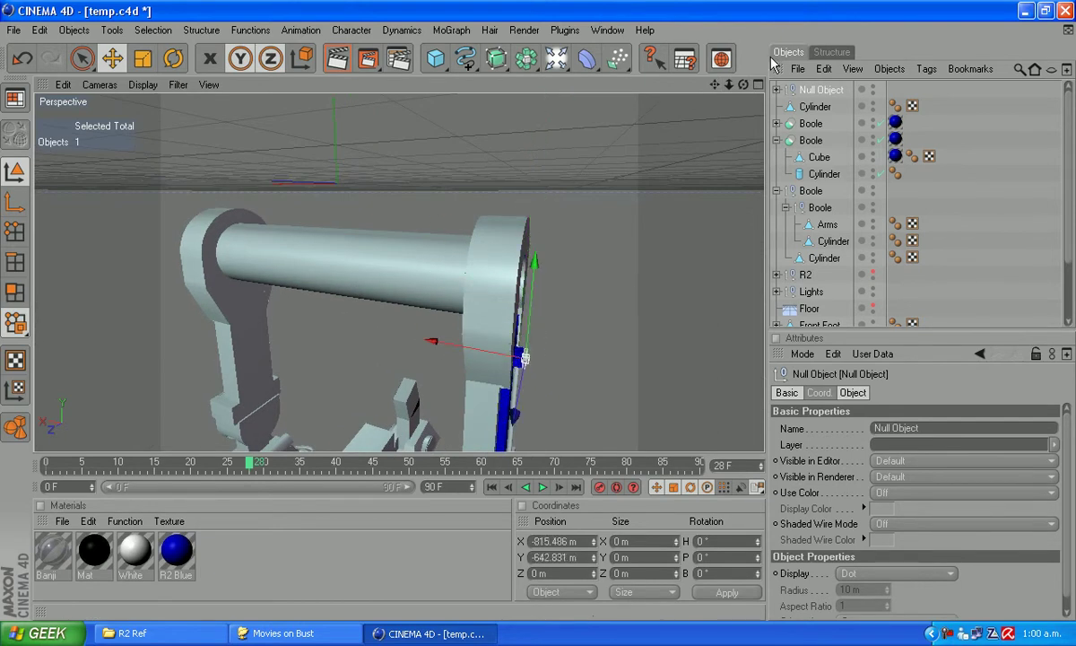
Align the group with the top of the piston by moving it to about Y -646 m and Z -10.5 m
{"action": "left_click_drag", "start_coordinate": [714, 86], "coordinate": [607, 26]}
{"action": "scroll", "coordinate": [545, 334], "scroll_direction": "up", "scroll_amount": 6}
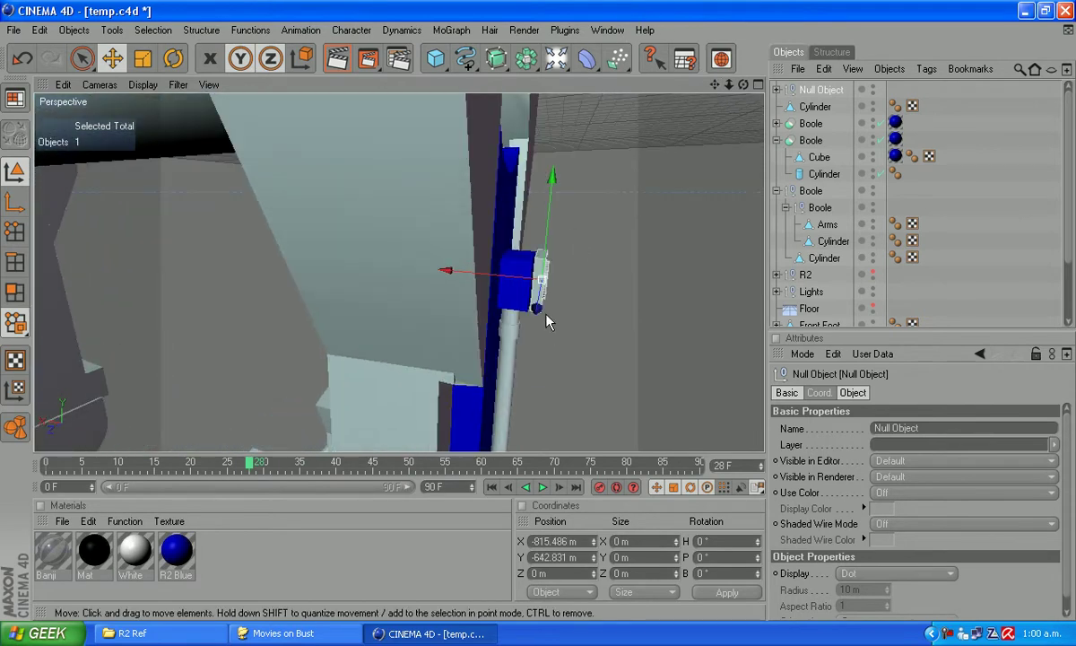
{"action": "left_click_drag", "start_coordinate": [743, 85], "coordinate": [1051, 91]}
{"action": "left_click_drag", "start_coordinate": [742, 85], "coordinate": [866, 121]}
{"action": "left_click_drag", "start_coordinate": [548, 175], "coordinate": [548, 180]}
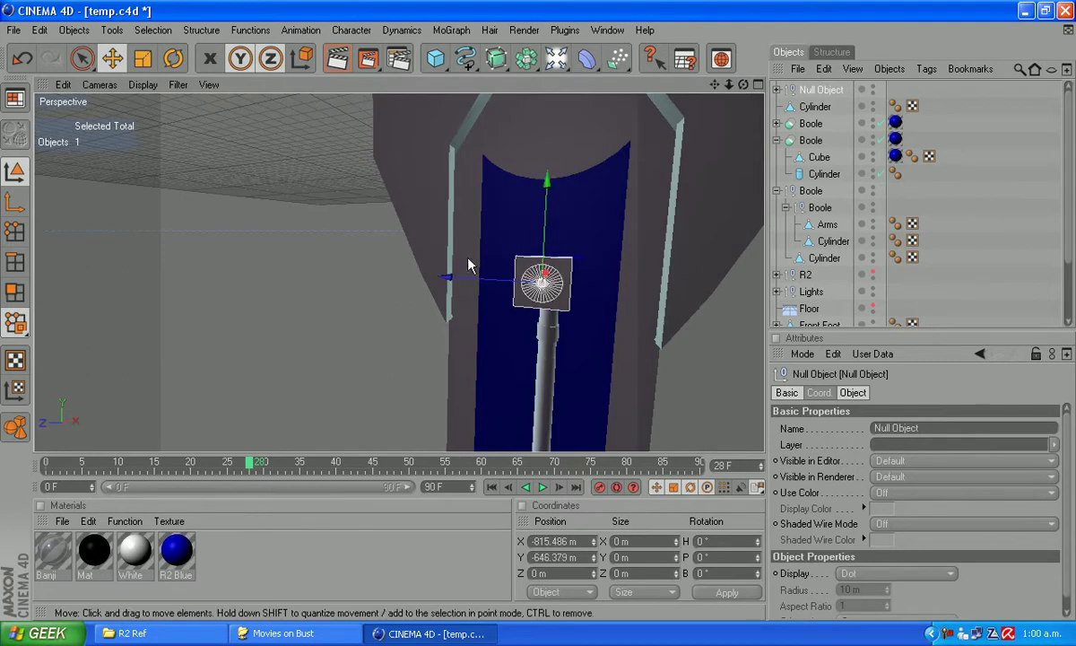
{"action": "left_click_drag", "start_coordinate": [452, 271], "coordinate": [465, 283]}
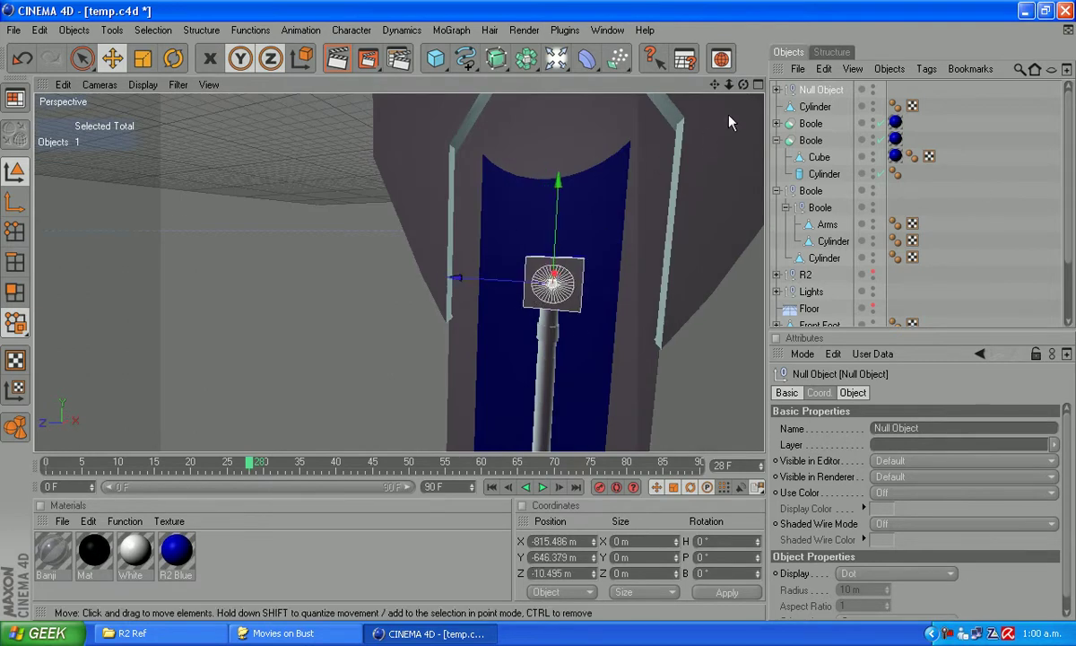
Scale the cube-and-disc group down slightly and shift it toward the leg panel, to about X -808 m
{"action": "left_click_drag", "start_coordinate": [743, 86], "coordinate": [420, 193]}
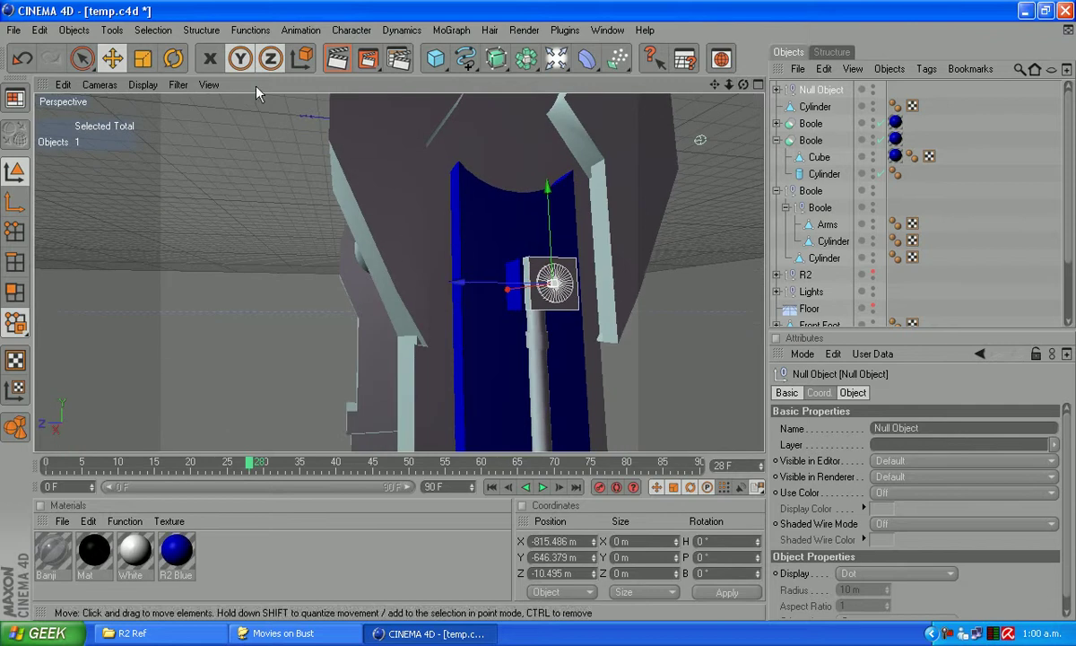
{"action": "left_click", "coordinate": [141, 58]}
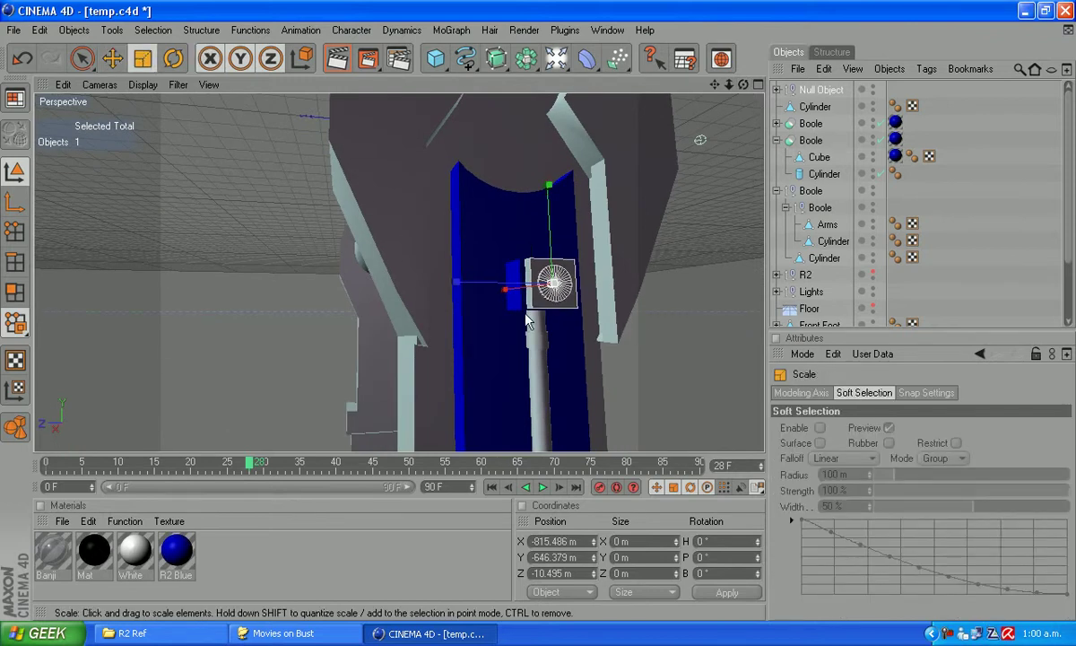
{"action": "left_click", "coordinate": [113, 59]}
{"action": "left_click", "coordinate": [211, 59]}
{"action": "left_click_drag", "start_coordinate": [744, 85], "coordinate": [296, 90]}
{"action": "left_click_drag", "start_coordinate": [474, 299], "coordinate": [486, 290]}
Render the active view with the leg and its piston detail seen straight on
{"action": "left_click_drag", "start_coordinate": [744, 85], "coordinate": [574, 95]}
{"action": "scroll", "coordinate": [620, 269], "scroll_direction": "down", "scroll_amount": 4}
{"action": "left_click_drag", "start_coordinate": [744, 85], "coordinate": [592, 88]}
{"action": "left_click", "coordinate": [523, 30]}
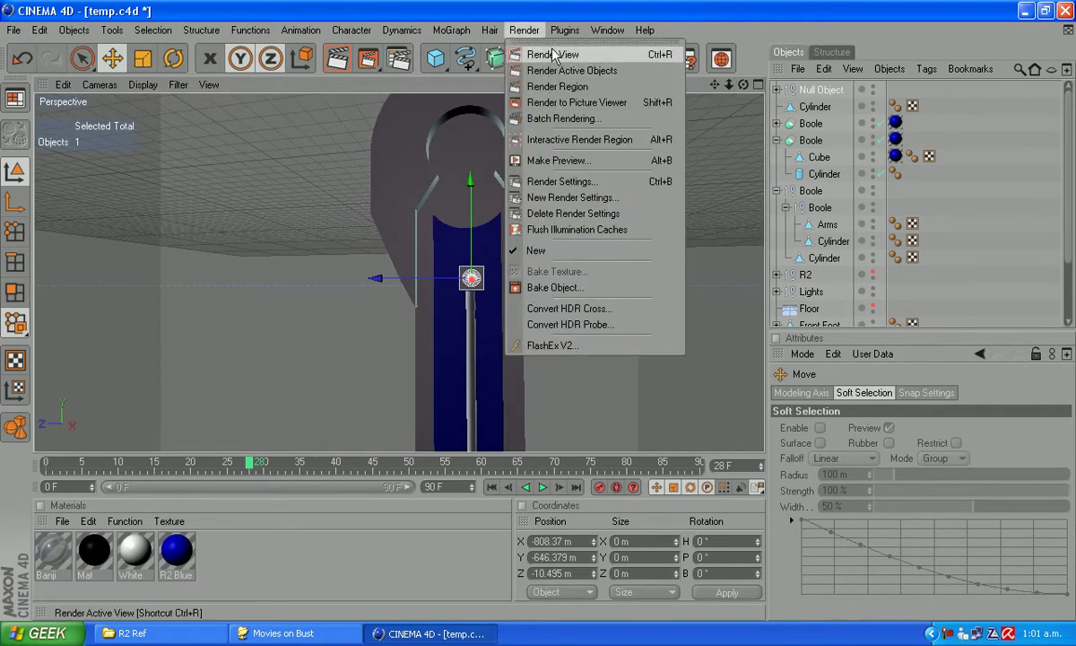
{"action": "left_click", "coordinate": [542, 53]}
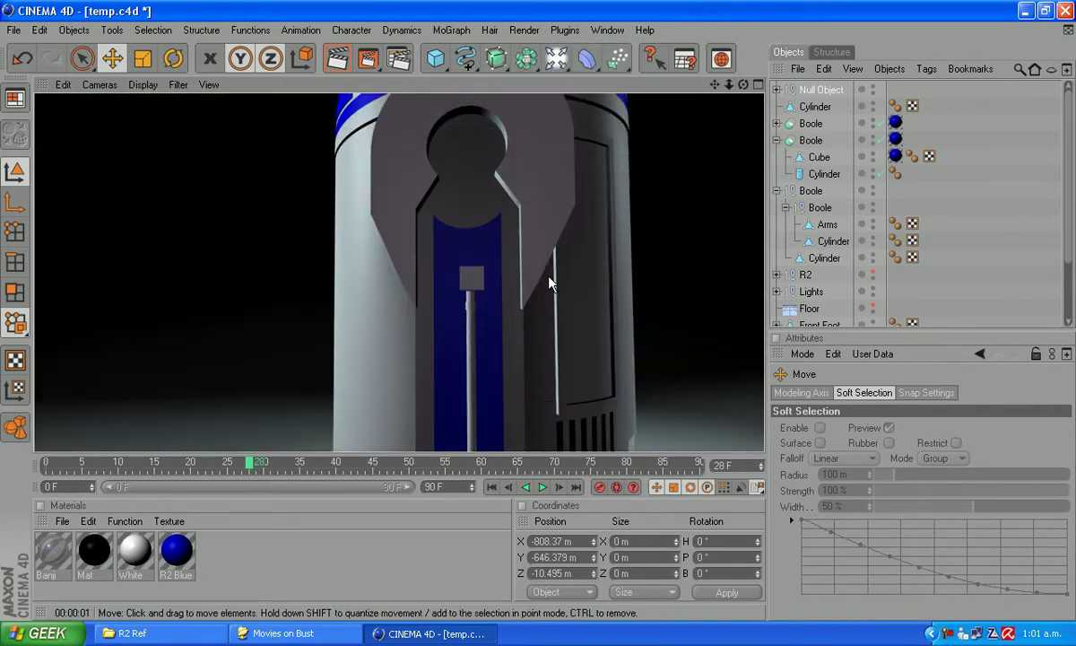
Render the leg from an angled view and compare it with the side reference photo 1138lside.jpg in the R2 Ref folder
{"action": "left_click", "coordinate": [744, 84]}
{"action": "left_click_drag", "start_coordinate": [744, 85], "coordinate": [610, 81]}
{"action": "left_click", "coordinate": [524, 29]}
{"action": "left_click", "coordinate": [547, 52]}
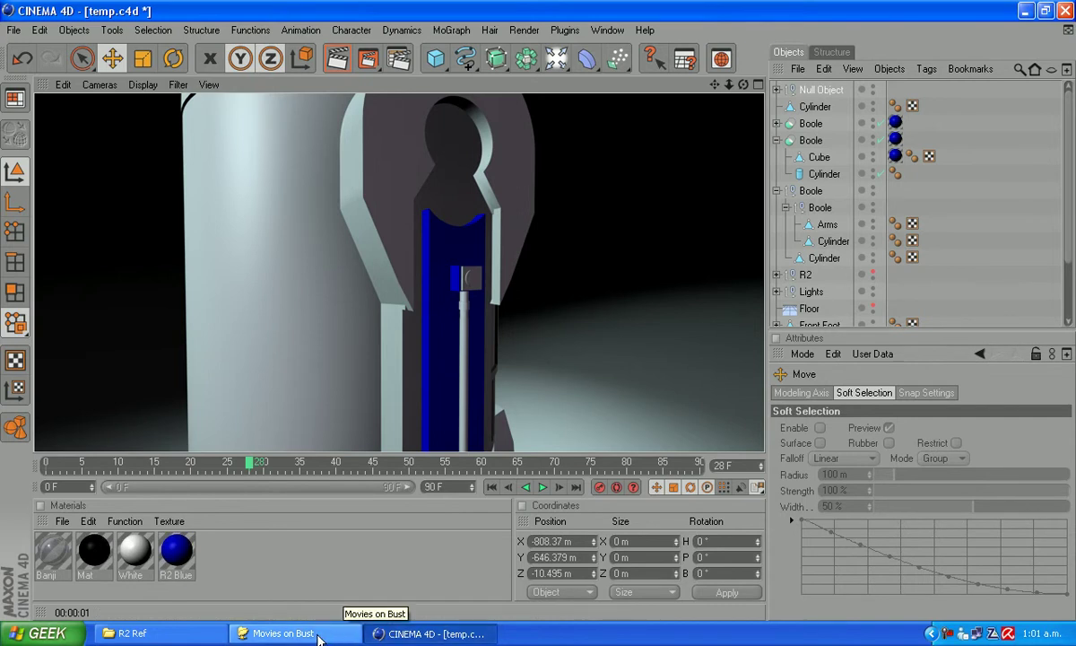
{"action": "left_click", "coordinate": [195, 633]}
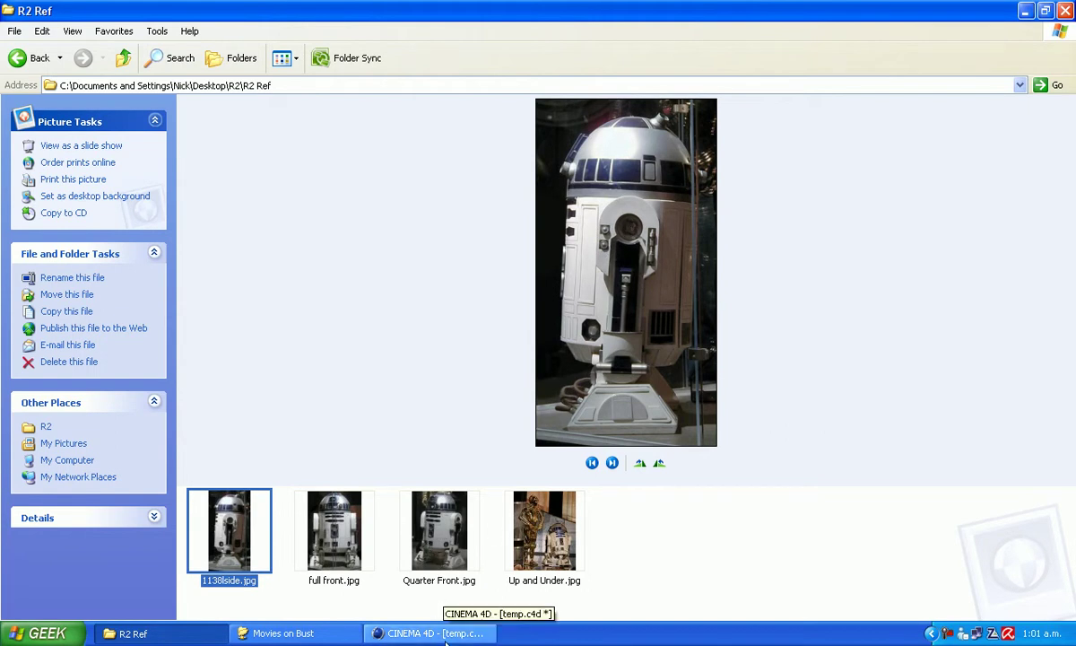
{"action": "left_click", "coordinate": [392, 635]}
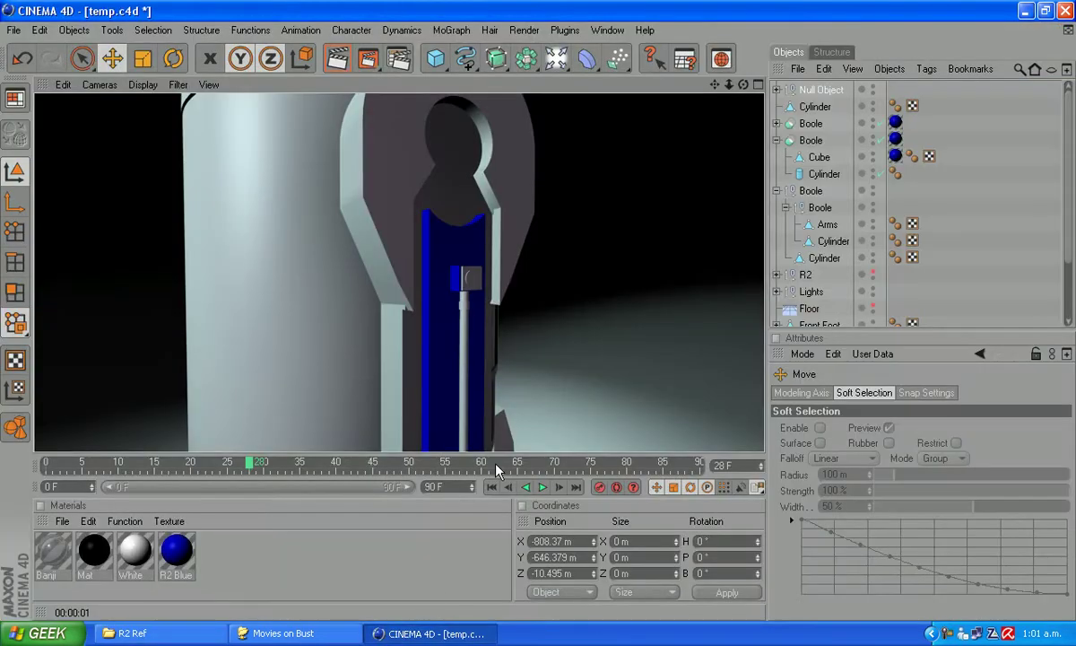
Duplicate both the cube-and-disc group and the piston cylinder in the object list
{"action": "left_click", "coordinate": [715, 88]}
{"action": "left_click_drag", "start_coordinate": [718, 94], "coordinate": [568, 316]}
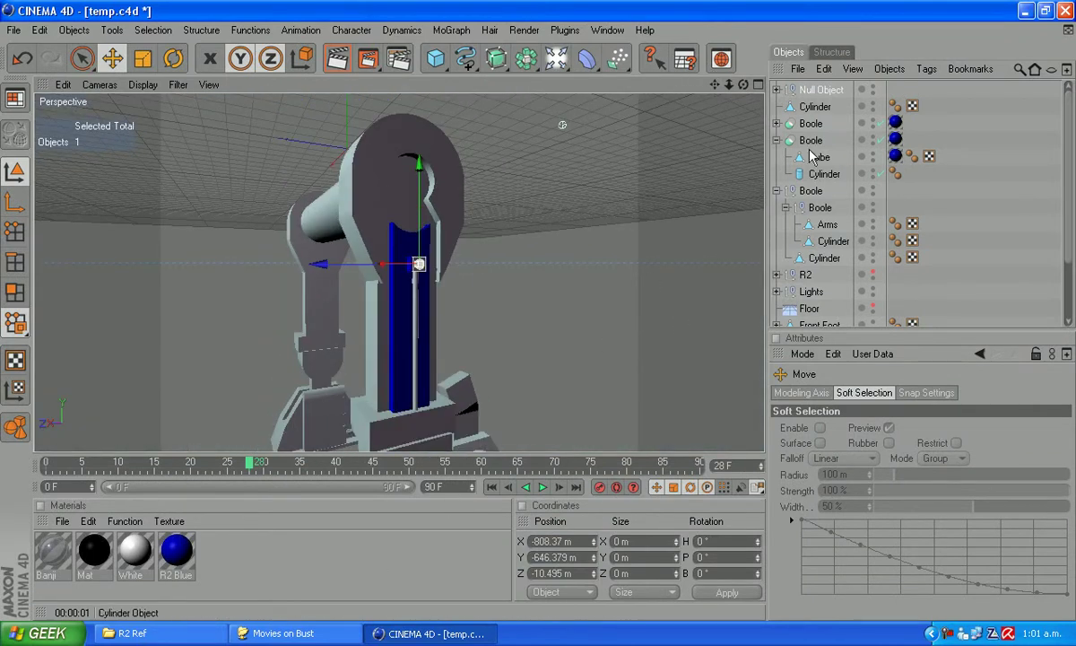
{"action": "left_click", "coordinate": [818, 90]}
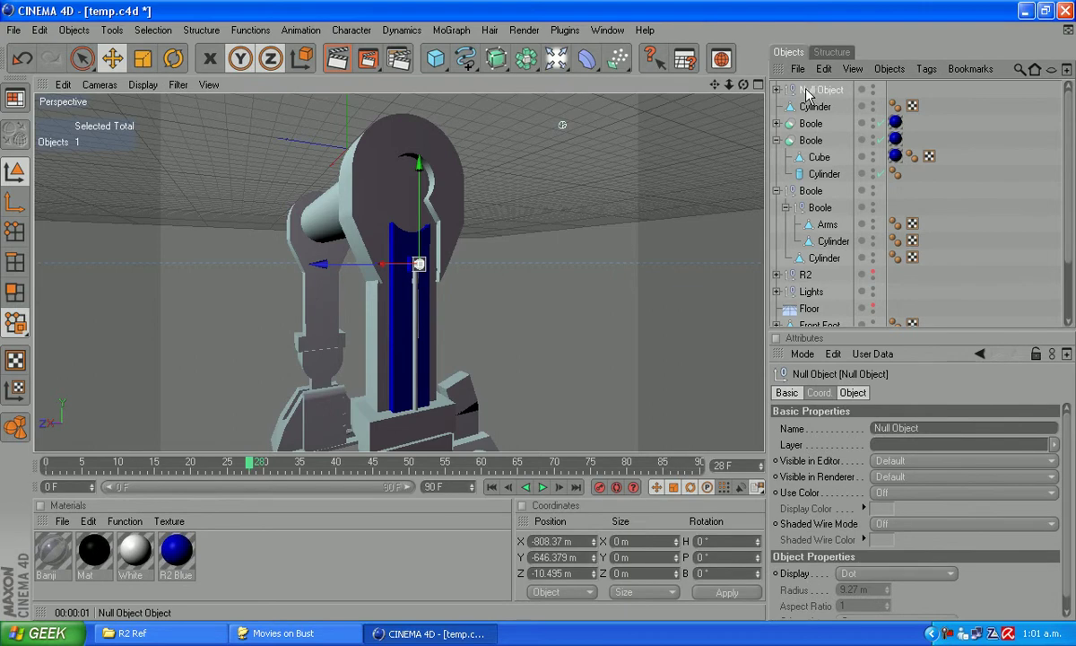
{"action": "key", "text": "ctrl+c"}
{"action": "key", "text": "ctrl+v"}
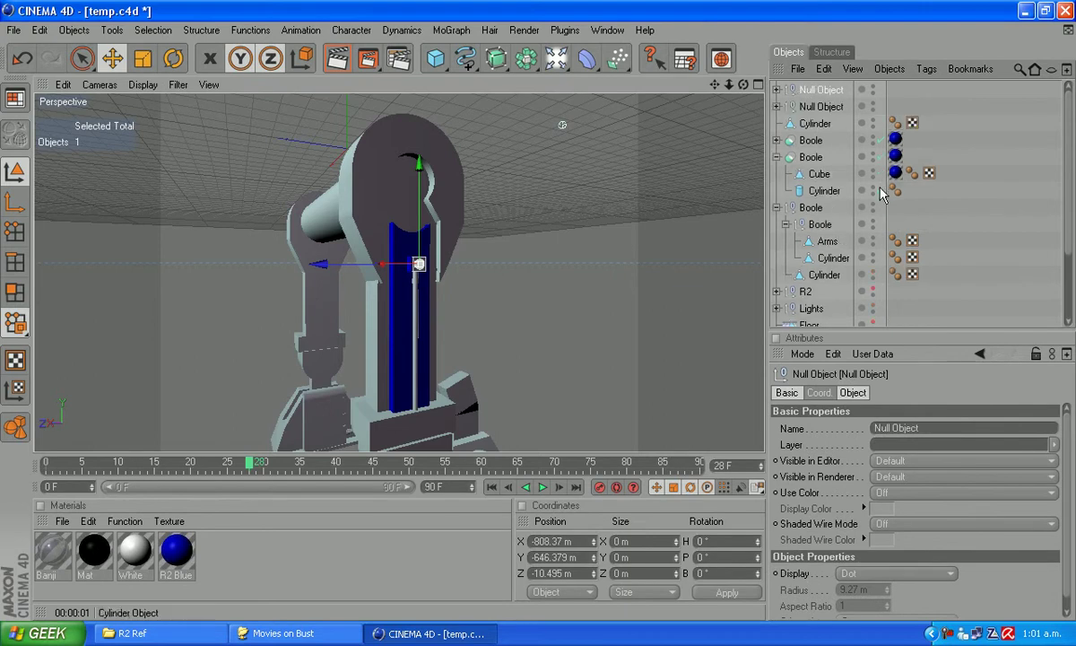
{"action": "left_click", "coordinate": [816, 125]}
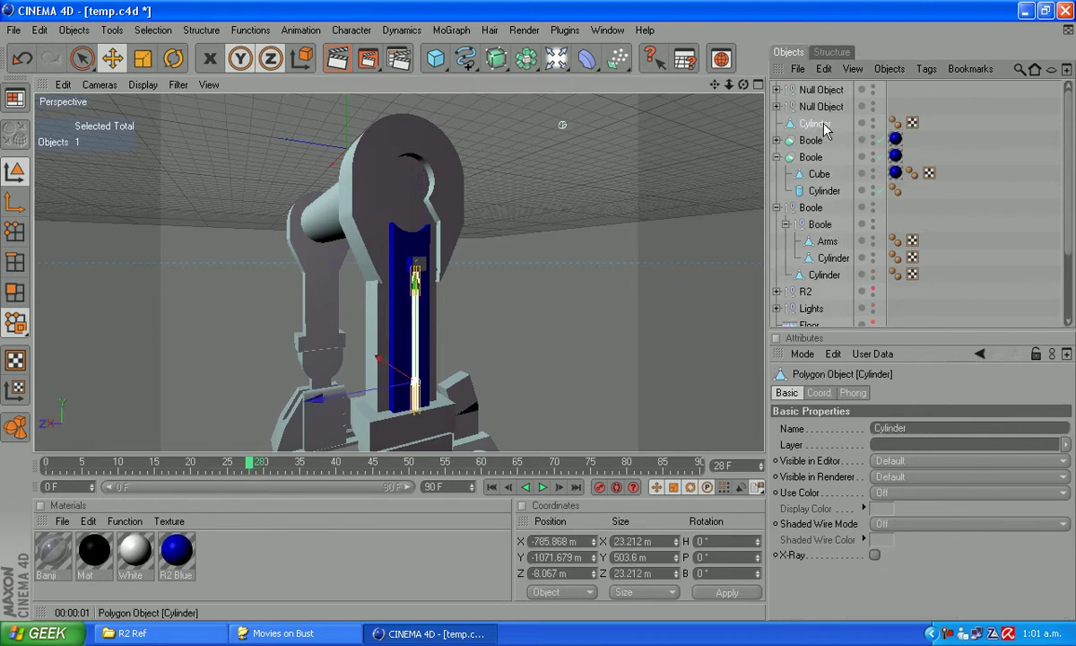
{"action": "key", "text": "ctrl+v"}
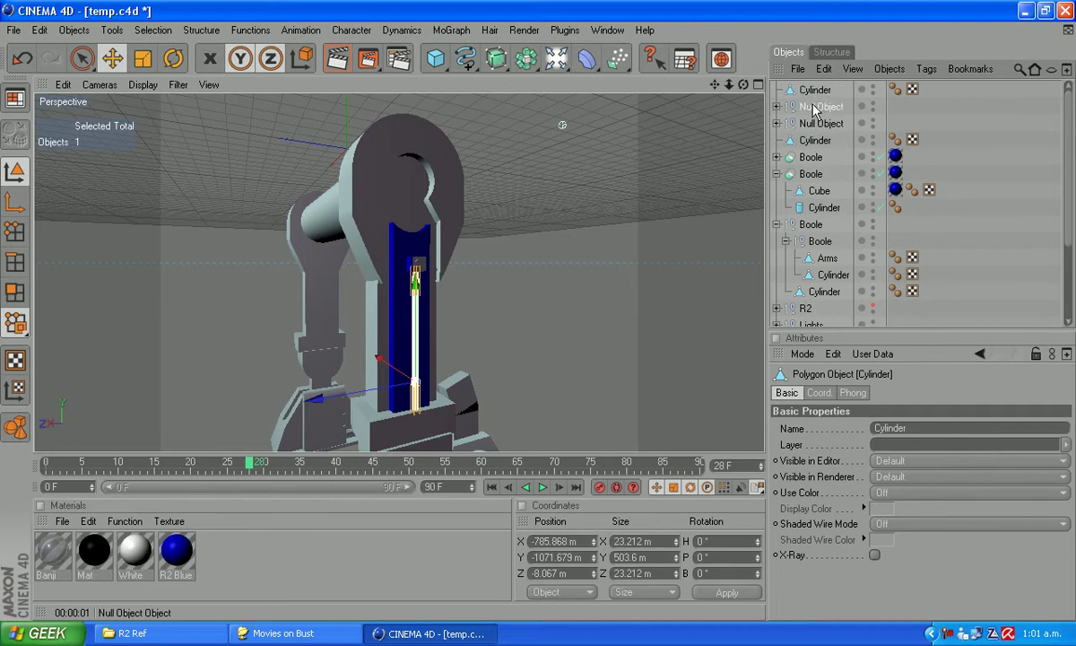
{"action": "left_click", "coordinate": [817, 107]}
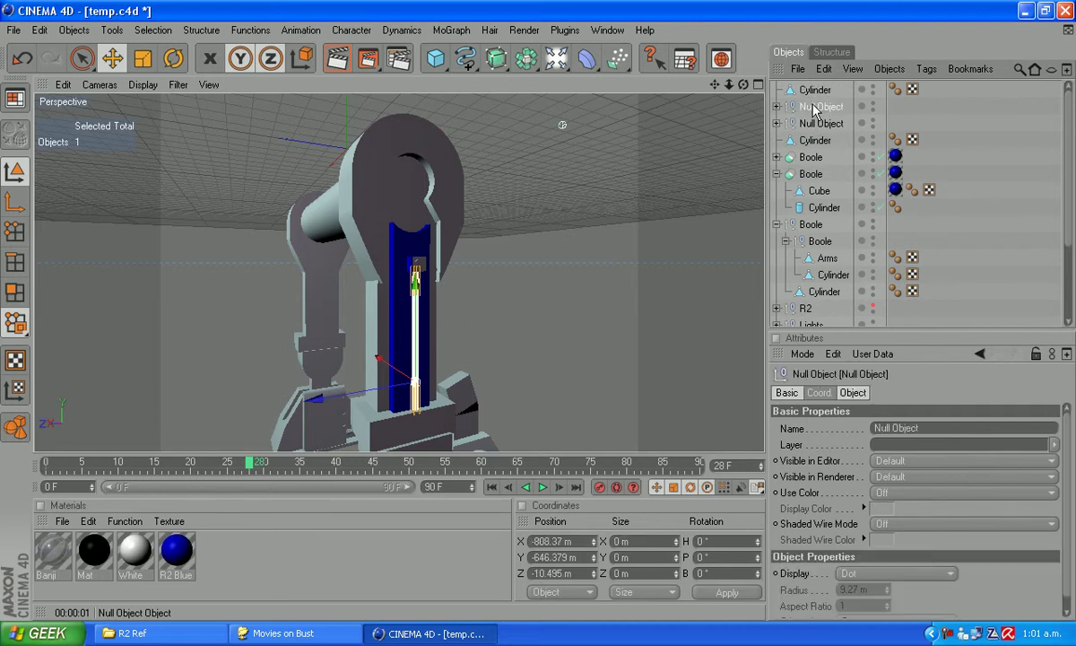
Mirror the duplicated cube-and-disc group and piston cylinder to the opposite leg by setting their X positions to 808.37 m and 785.868 m
{"action": "left_click", "coordinate": [536, 541]}
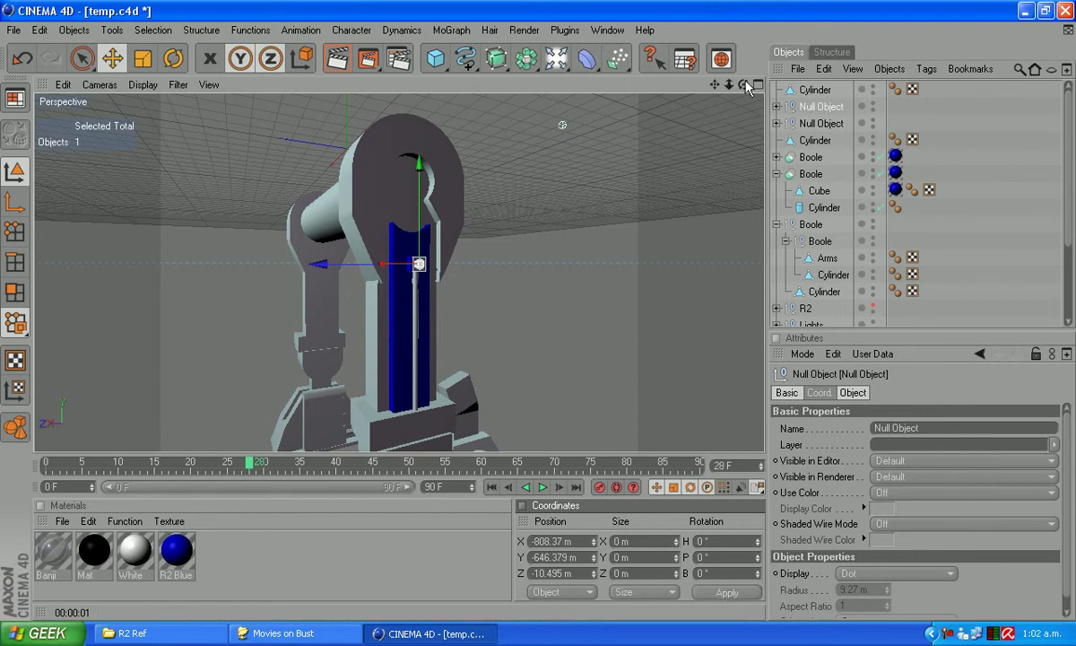
{"action": "left_click_drag", "start_coordinate": [743, 84], "coordinate": [362, 11]}
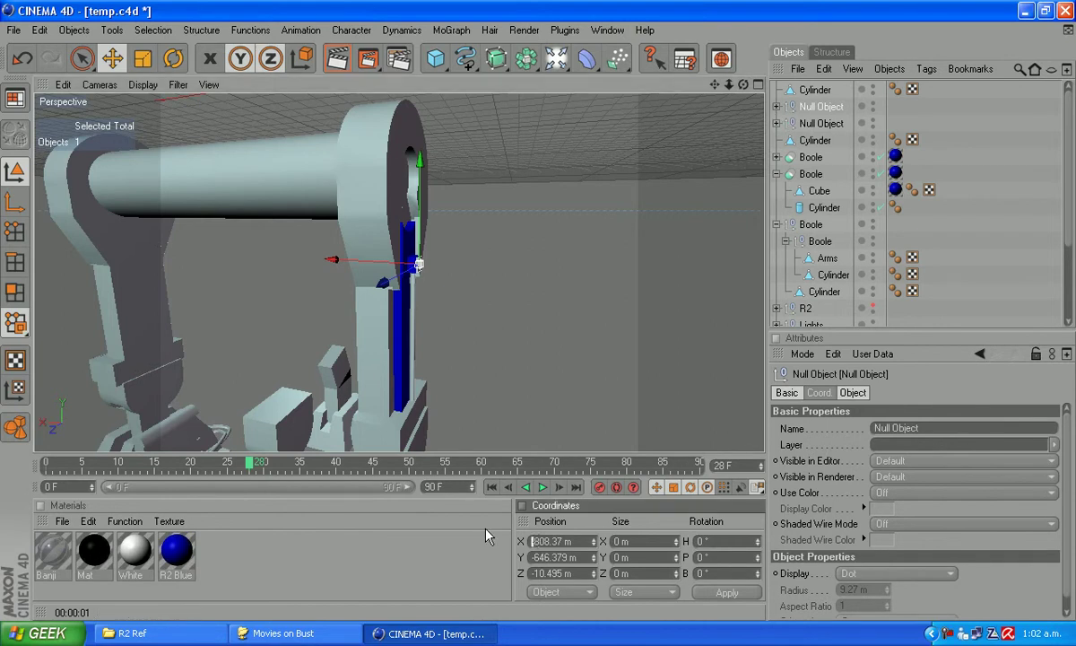
{"action": "left_click", "coordinate": [724, 593]}
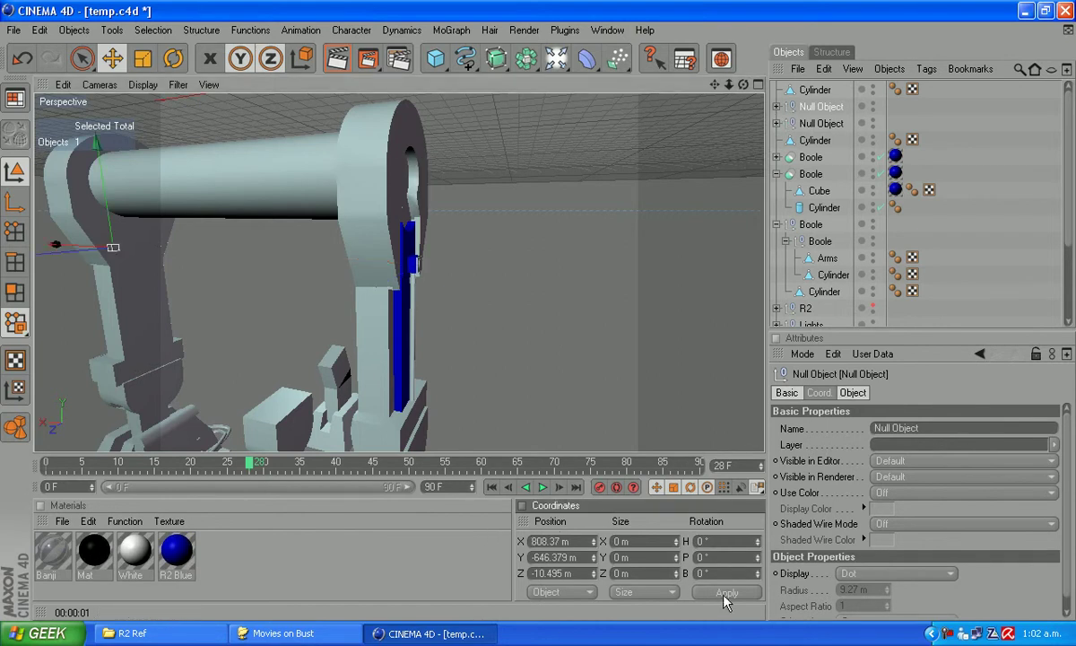
{"action": "left_click", "coordinate": [817, 91]}
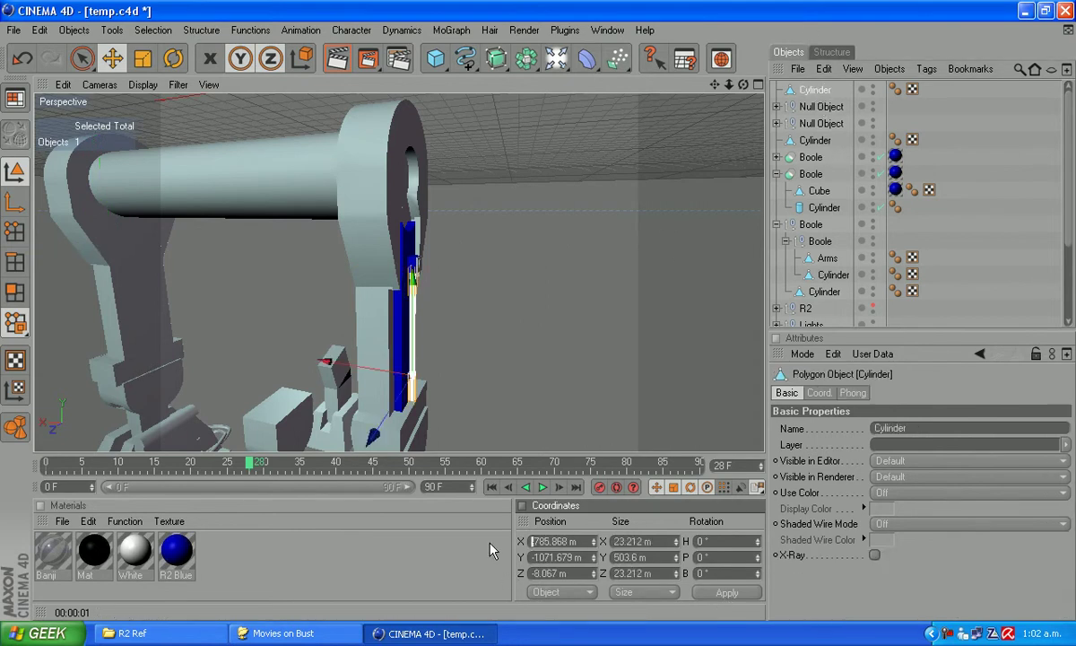
{"action": "left_click", "coordinate": [722, 592]}
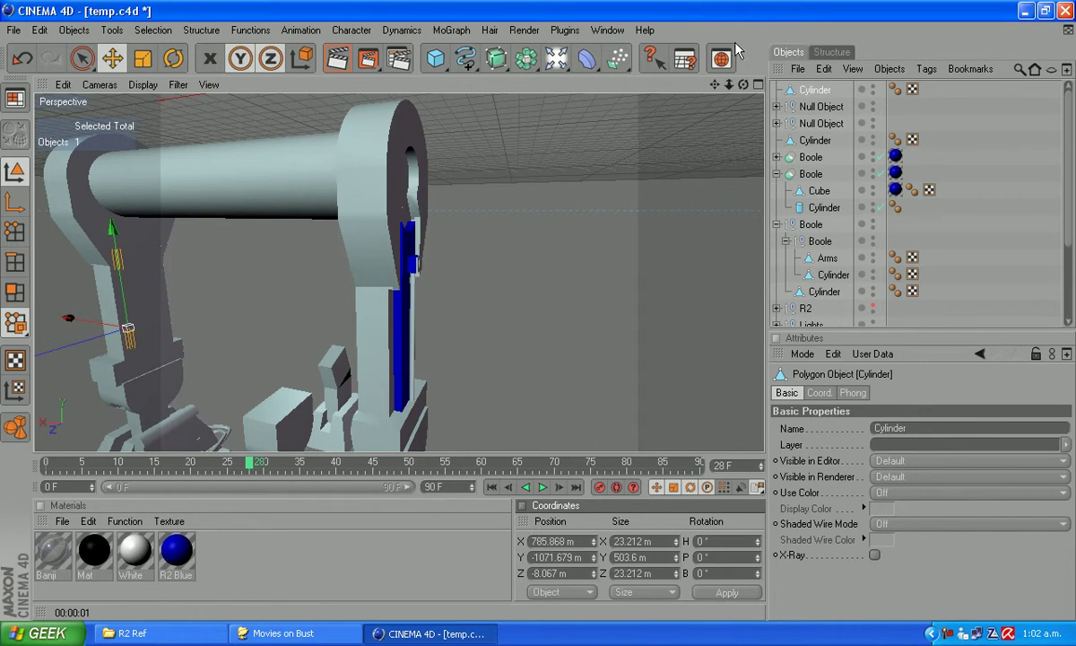
Set the mirrored cube-and-disc group's heading rotation to 180° and shift it slightly along Z on the blue panel
{"action": "left_click_drag", "start_coordinate": [717, 83], "coordinate": [839, 69]}
{"action": "left_click_drag", "start_coordinate": [690, 90], "coordinate": [243, 72]}
{"action": "mouse_move", "coordinate": [751, 90]}
{"action": "left_mouse_down"}
{"action": "mouse_move", "coordinate": [386, 108]}
{"action": "mouse_move", "coordinate": [597, 361]}
{"action": "mouse_move", "coordinate": [644, 296]}
{"action": "mouse_move", "coordinate": [695, 97]}
{"action": "mouse_move", "coordinate": [762, 90]}
{"action": "left_mouse_up"}
{"action": "left_click", "coordinate": [816, 107]}
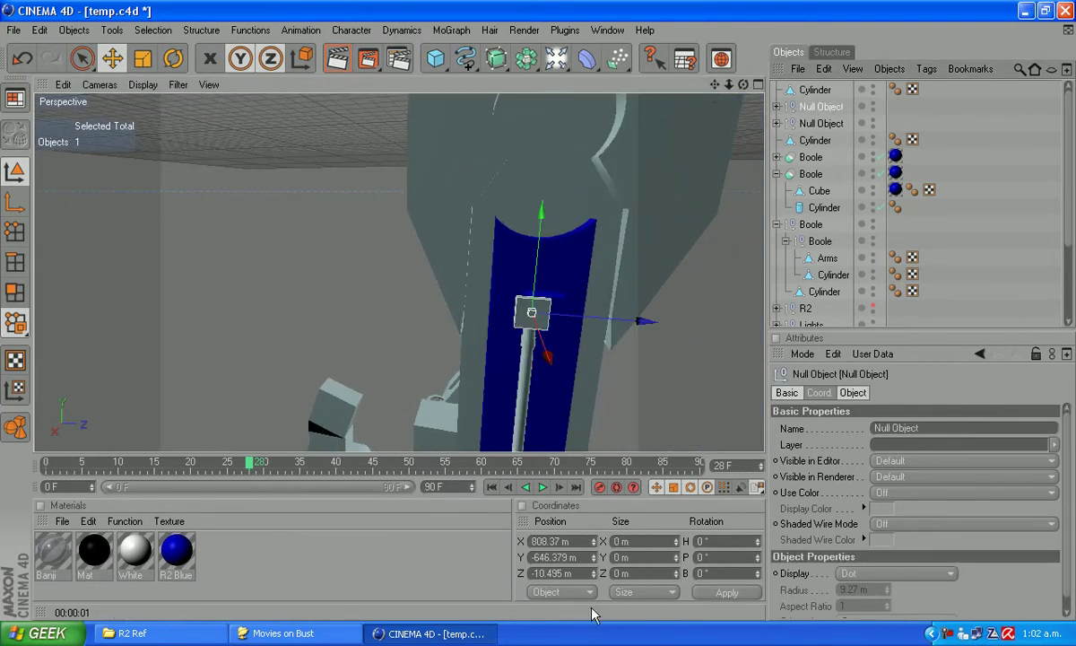
{"action": "left_click", "coordinate": [705, 541]}
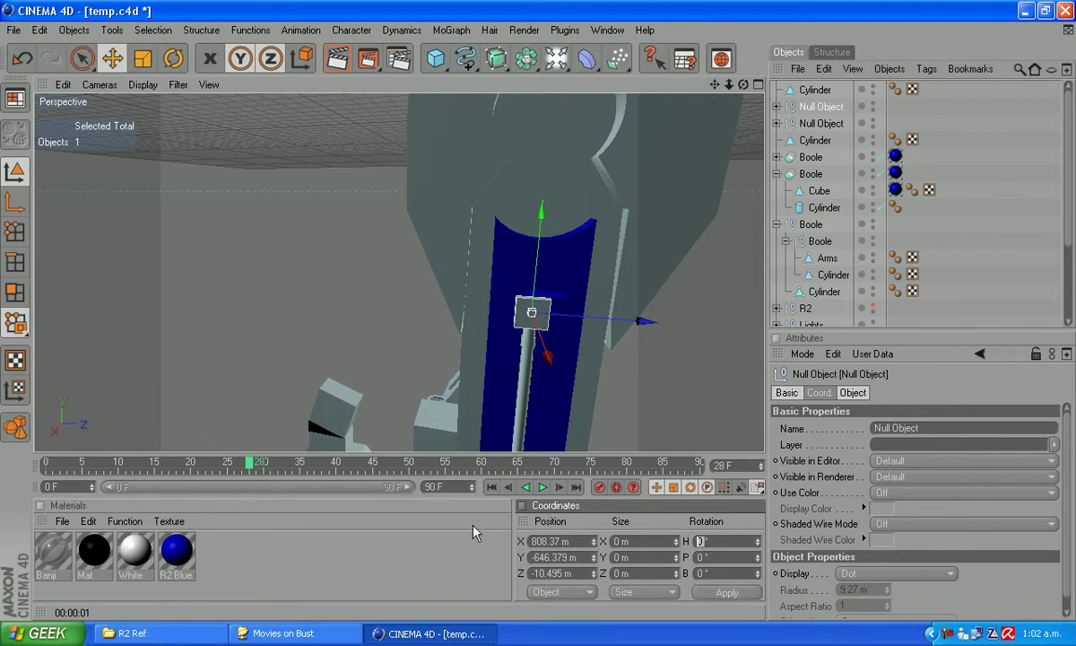
{"action": "type", "text": "180"}
{"action": "key", "text": "Return"}
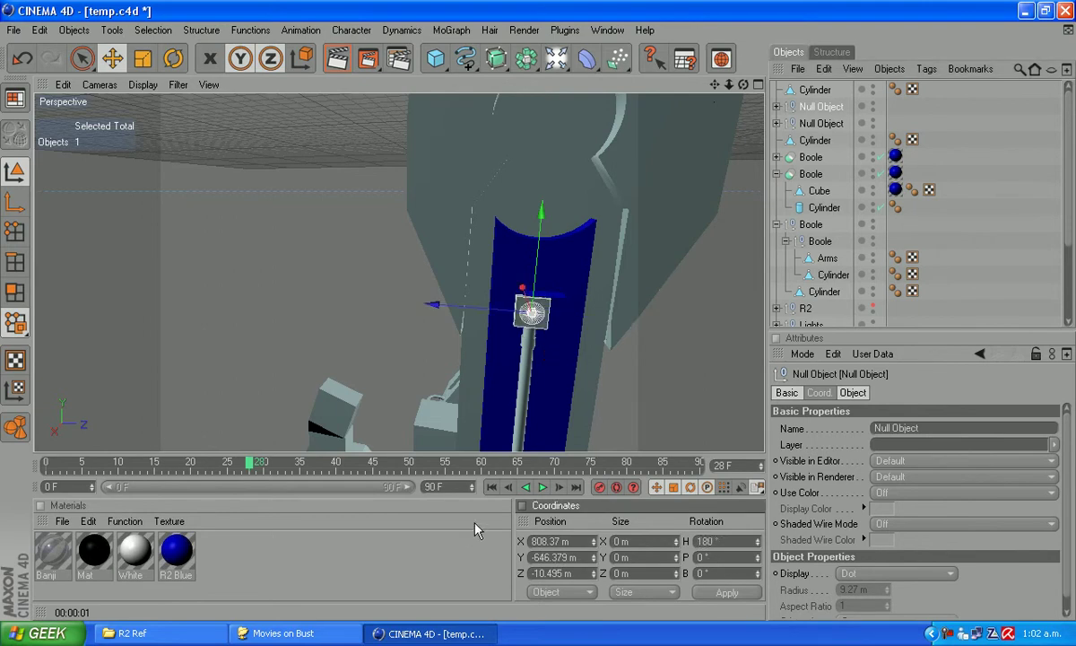
{"action": "left_click_drag", "start_coordinate": [435, 308], "coordinate": [523, 285]}
Move the mirrored piston cylinder along Z to about 7 m so it lines up under the cube-and-disc group
{"action": "left_click", "coordinate": [794, 90]}
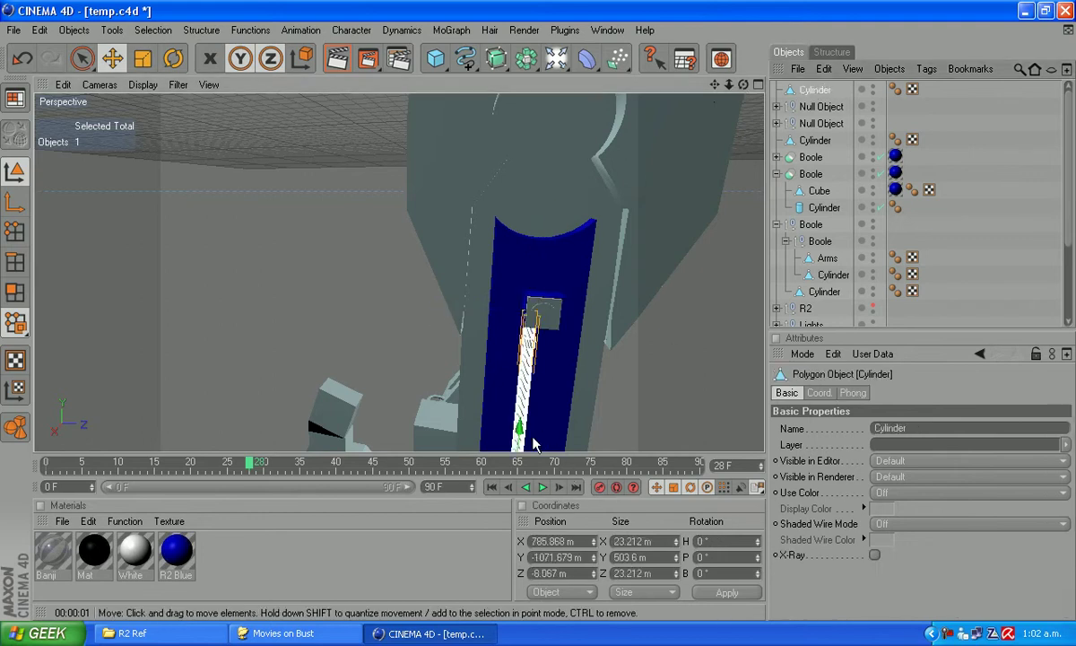
{"action": "scroll", "coordinate": [563, 388], "scroll_direction": "down", "scroll_amount": 3}
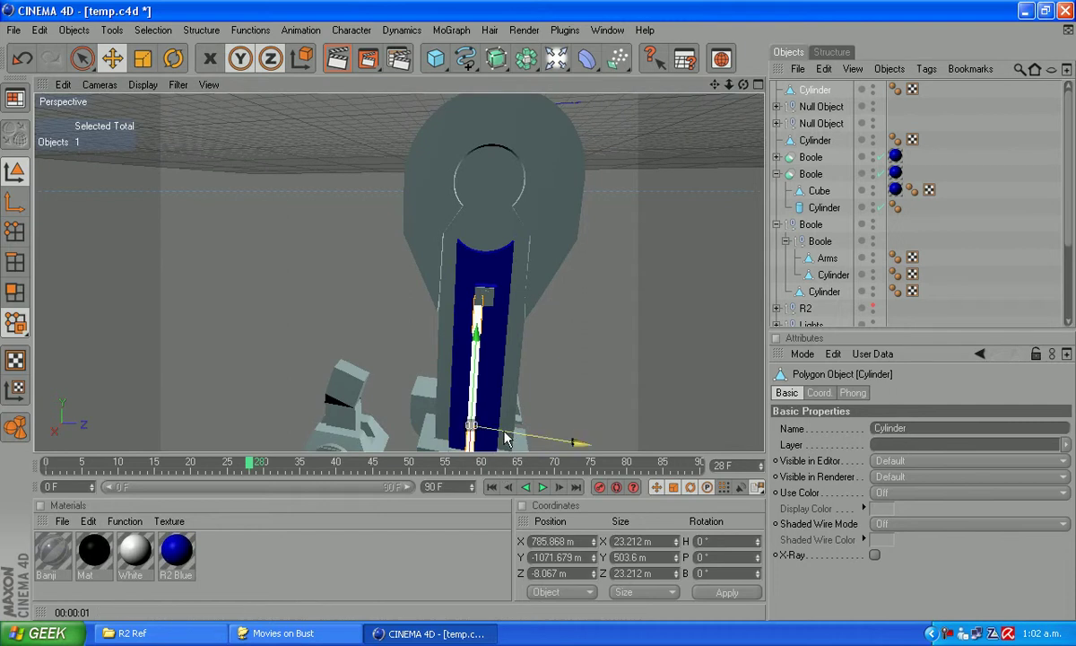
{"action": "left_click_drag", "start_coordinate": [505, 438], "coordinate": [538, 440]}
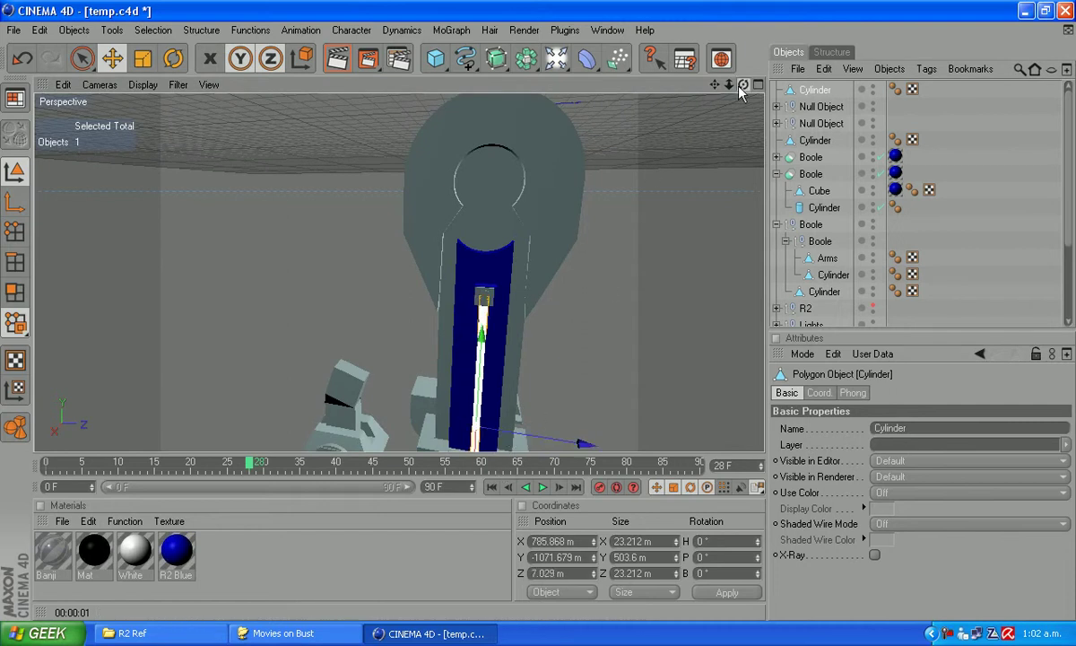
{"action": "left_click_drag", "start_coordinate": [741, 87], "coordinate": [422, 269]}
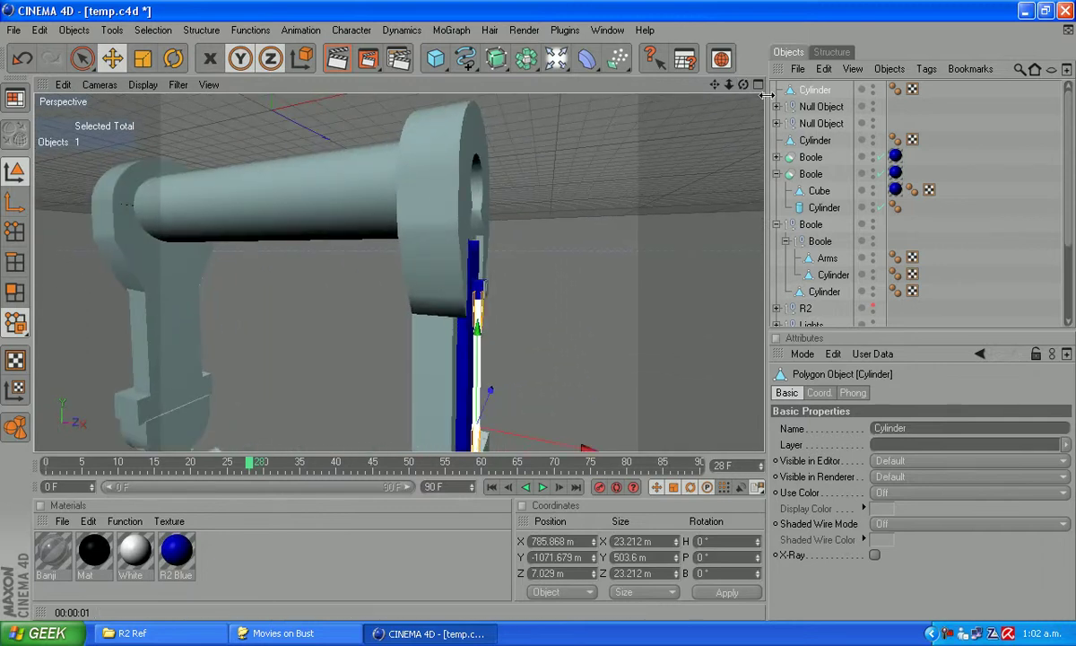
{"action": "left_click_drag", "start_coordinate": [743, 87], "coordinate": [678, 228]}
{"action": "left_click_drag", "start_coordinate": [742, 85], "coordinate": [1003, 95]}
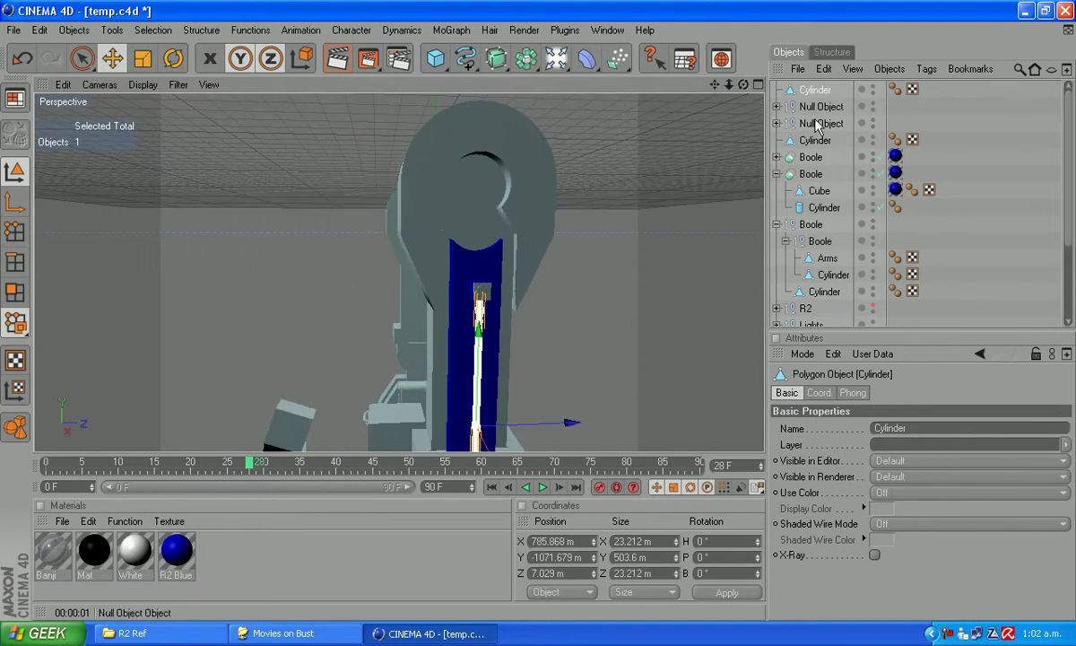
Collapse the blue panel's Boole in the object list, then choose the Arms object for editing with the Live Selection tool
{"action": "left_click", "coordinate": [777, 185]}
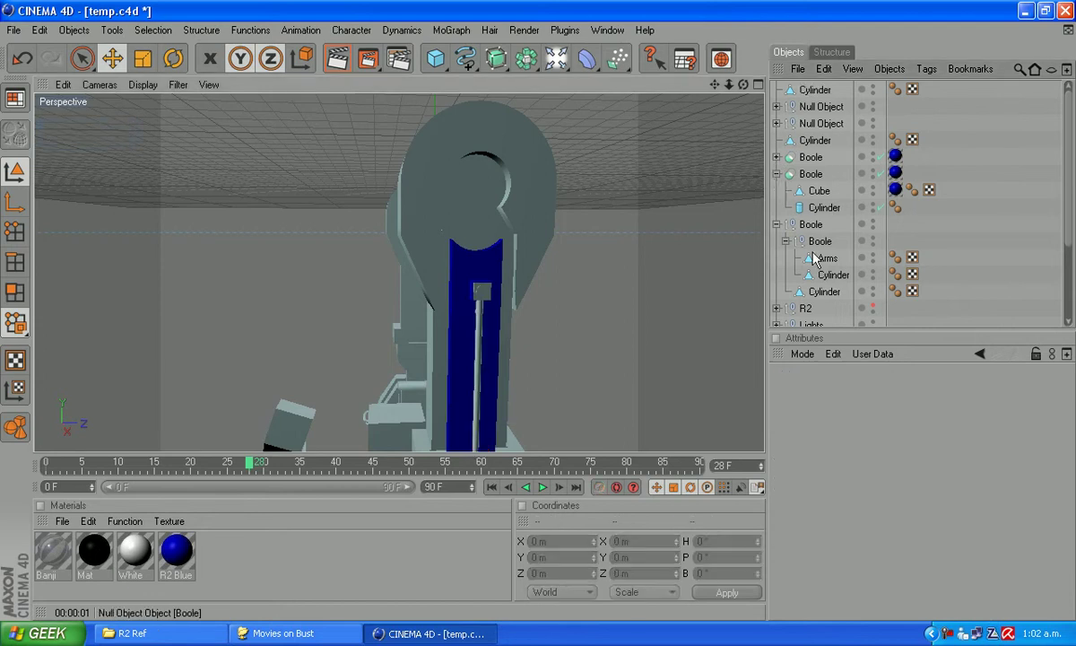
{"action": "left_click", "coordinate": [777, 173]}
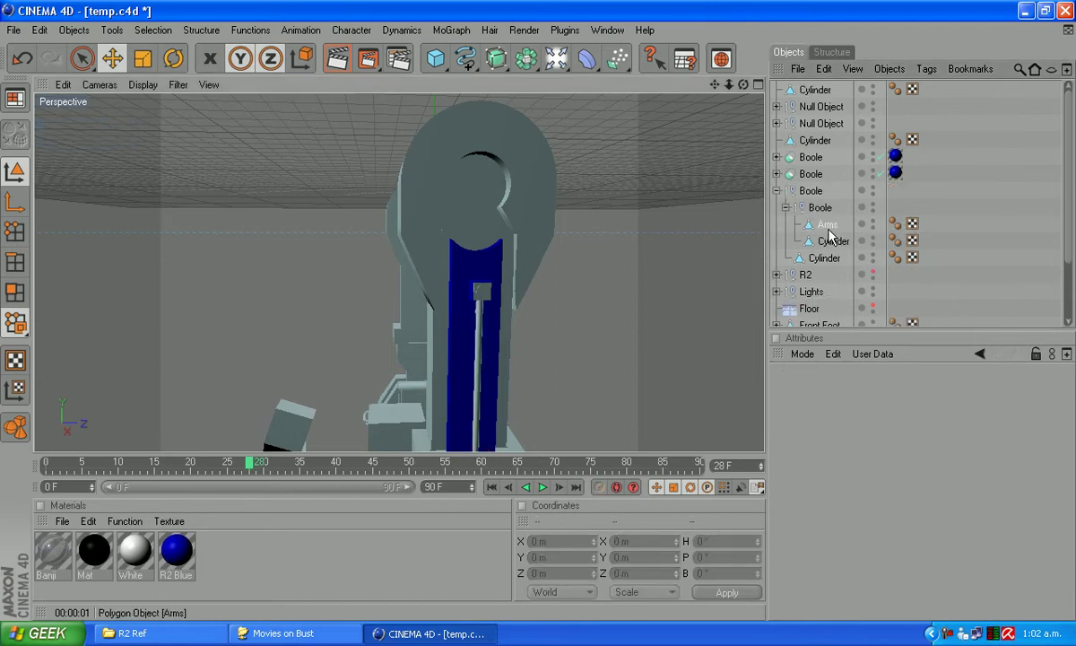
{"action": "left_click", "coordinate": [827, 226]}
{"action": "scroll", "coordinate": [541, 247], "scroll_direction": "up", "scroll_amount": 5}
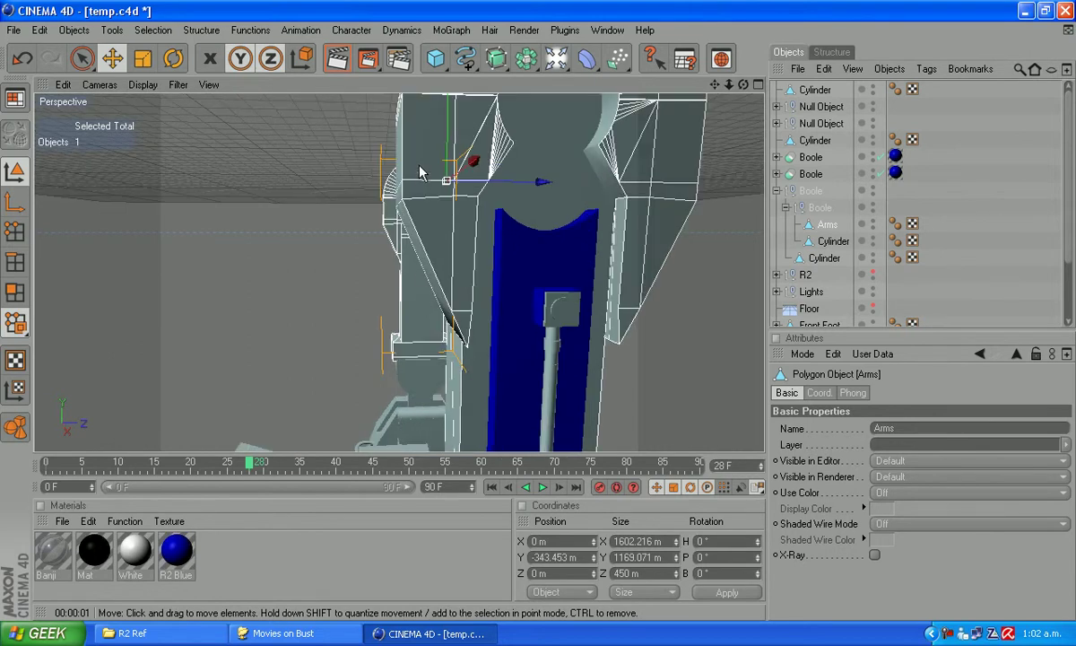
{"action": "scroll", "coordinate": [386, 220], "scroll_direction": "down", "scroll_amount": 3}
{"action": "left_click", "coordinate": [82, 59]}
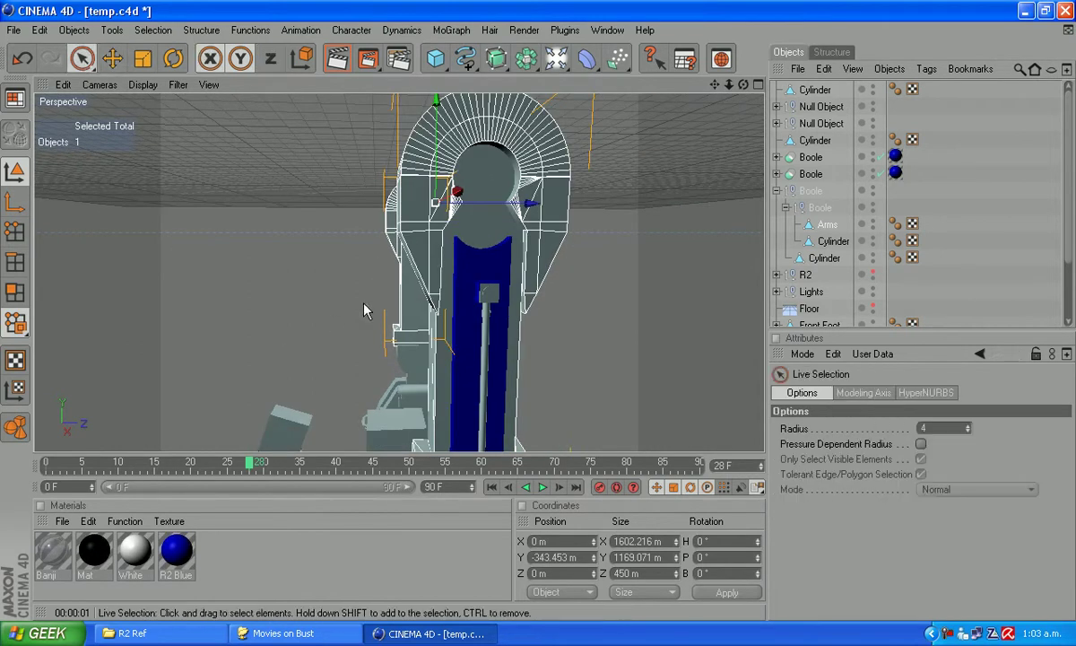
{"action": "scroll", "coordinate": [395, 303], "scroll_direction": "up", "scroll_amount": 2}
{"action": "scroll", "coordinate": [424, 303], "scroll_direction": "down", "scroll_amount": 1}
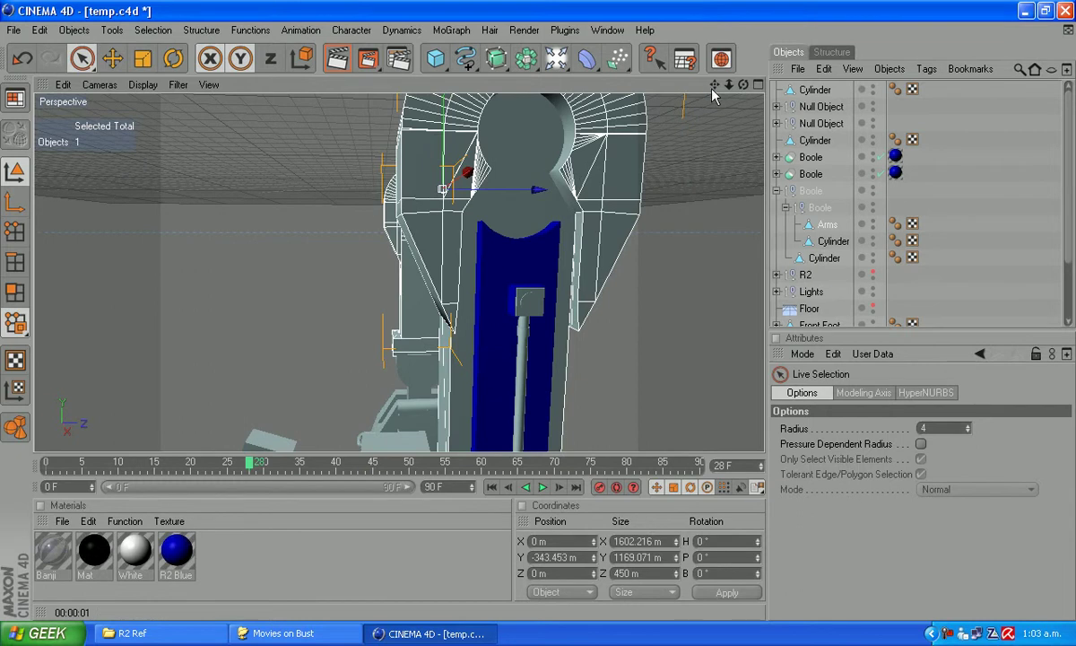
{"action": "left_click_drag", "start_coordinate": [713, 90], "coordinate": [713, 109]}
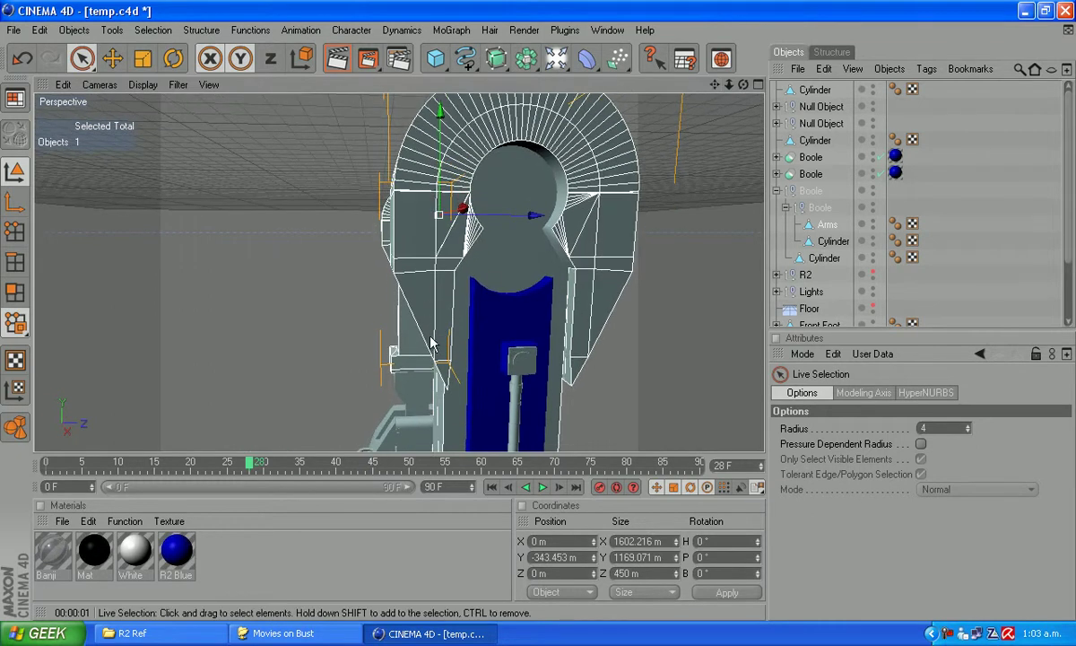
Delete the outer face polygons on one side of the arm, from just above the notch down to the tapered tip
{"action": "left_click", "coordinate": [15, 292]}
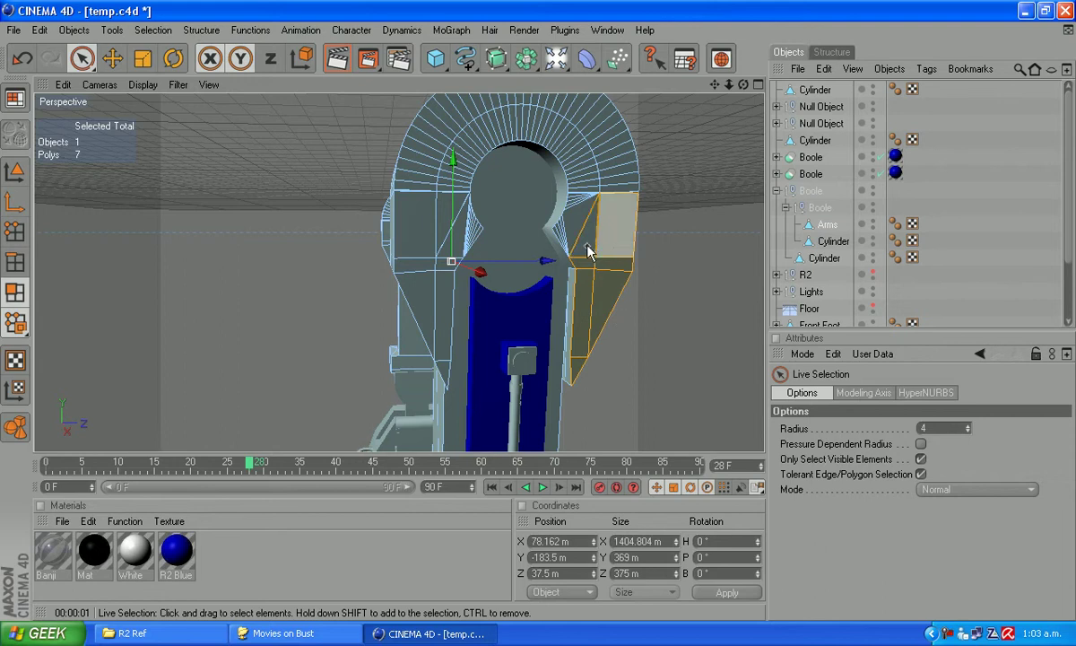
{"action": "left_click_drag", "start_coordinate": [573, 229], "coordinate": [631, 226], "text": "shift"}
{"action": "left_click", "coordinate": [607, 189], "text": "shift"}
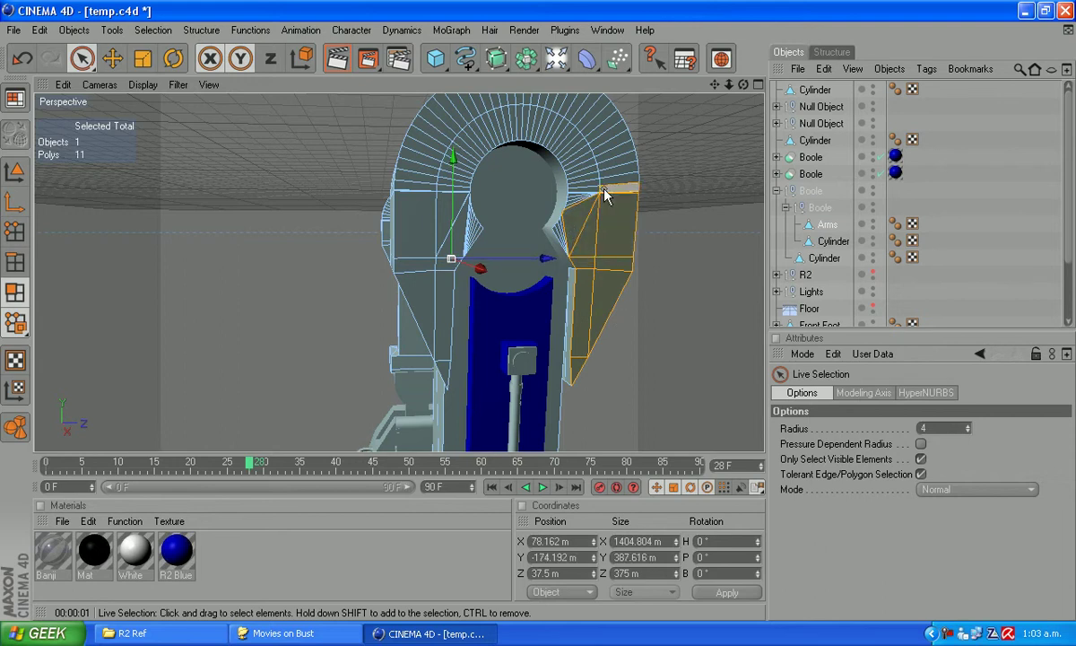
{"action": "left_click", "coordinate": [592, 189], "text": "shift"}
{"action": "left_click", "coordinate": [593, 189], "text": "ctrl"}
{"action": "left_click", "coordinate": [594, 188], "text": "shift"}
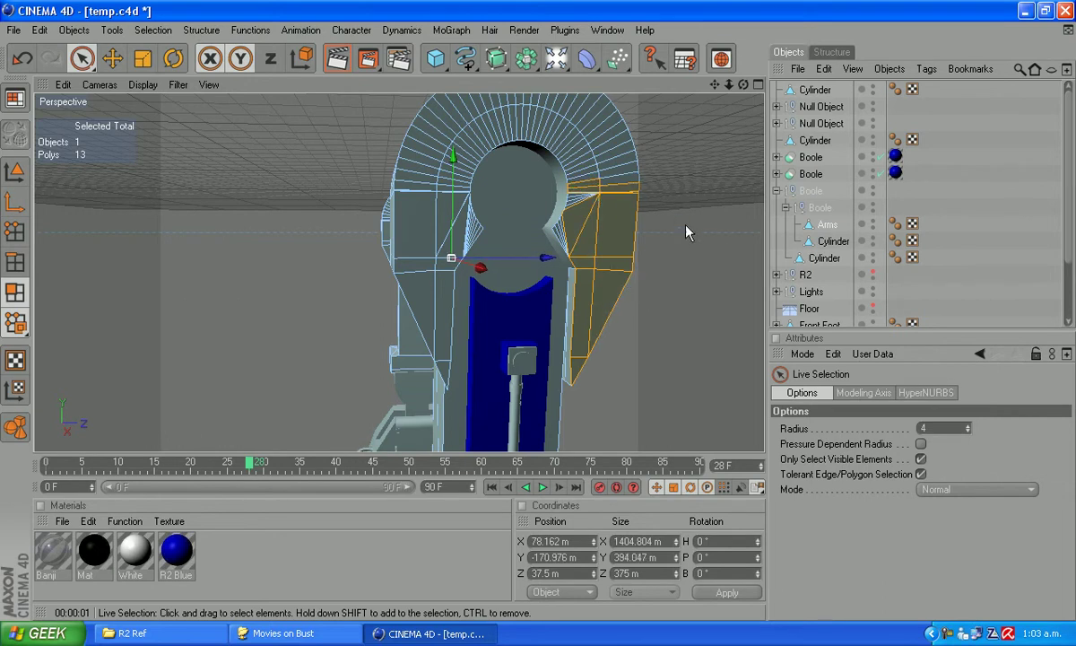
{"action": "left_click", "coordinate": [599, 191], "text": "ctrl"}
{"action": "scroll", "coordinate": [586, 253], "scroll_direction": "up", "scroll_amount": 3}
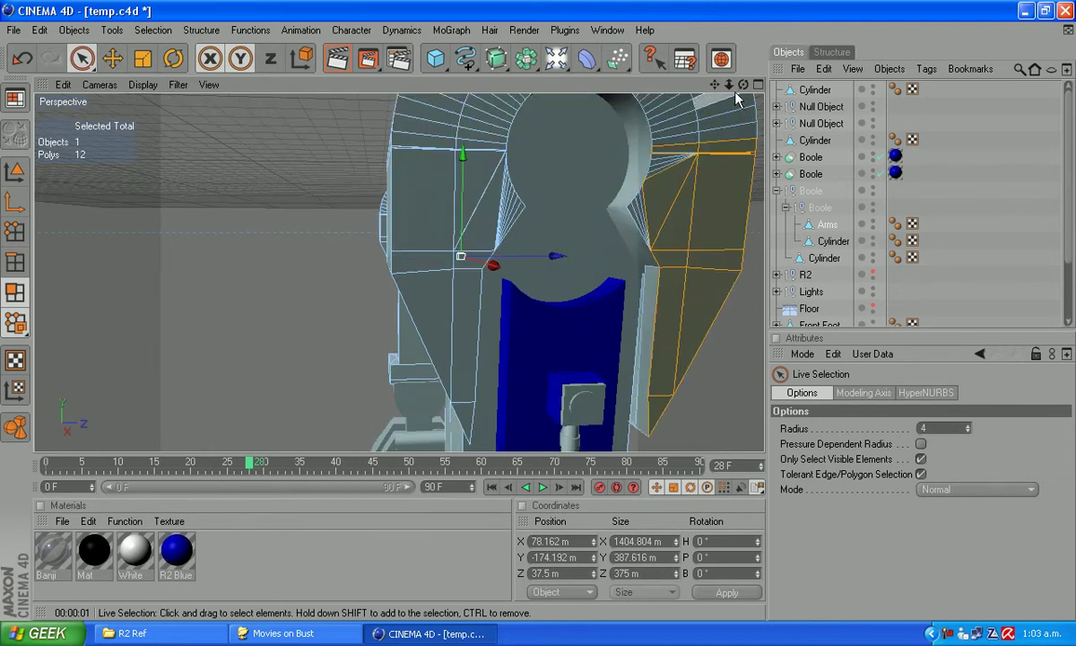
{"action": "left_click_drag", "start_coordinate": [743, 84], "coordinate": [574, 161]}
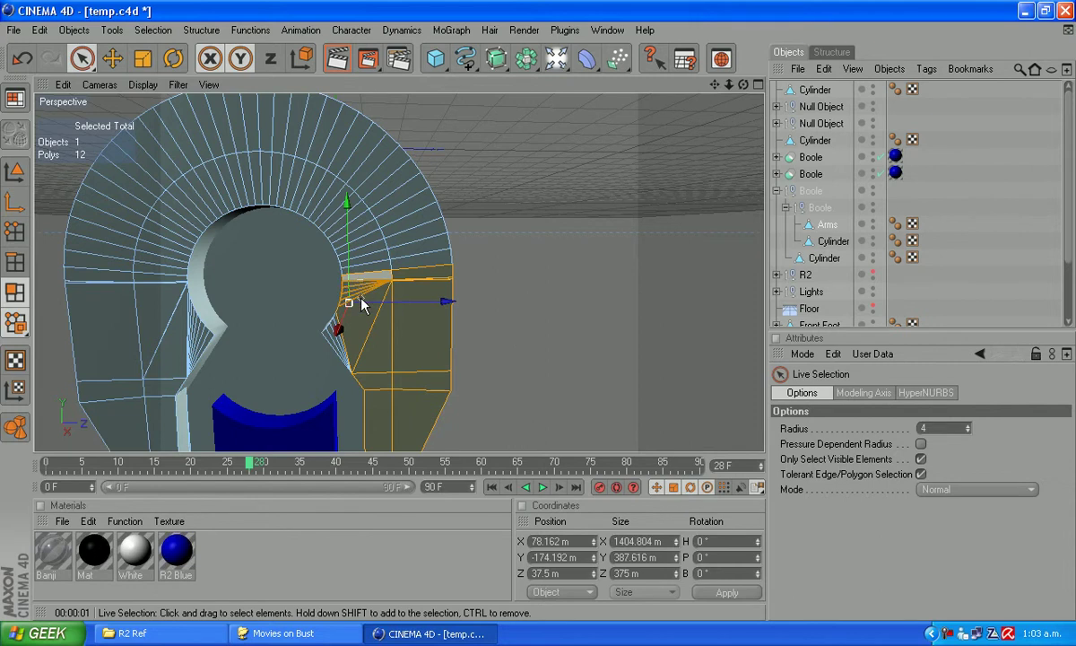
{"action": "mouse_move", "coordinate": [361, 304]}
{"action": "left_mouse_down", "text": "shift"}
{"action": "mouse_move", "coordinate": [328, 341]}
{"action": "mouse_move", "coordinate": [354, 357]}
{"action": "mouse_move", "coordinate": [325, 330]}
{"action": "left_mouse_up", "text": "shift"}
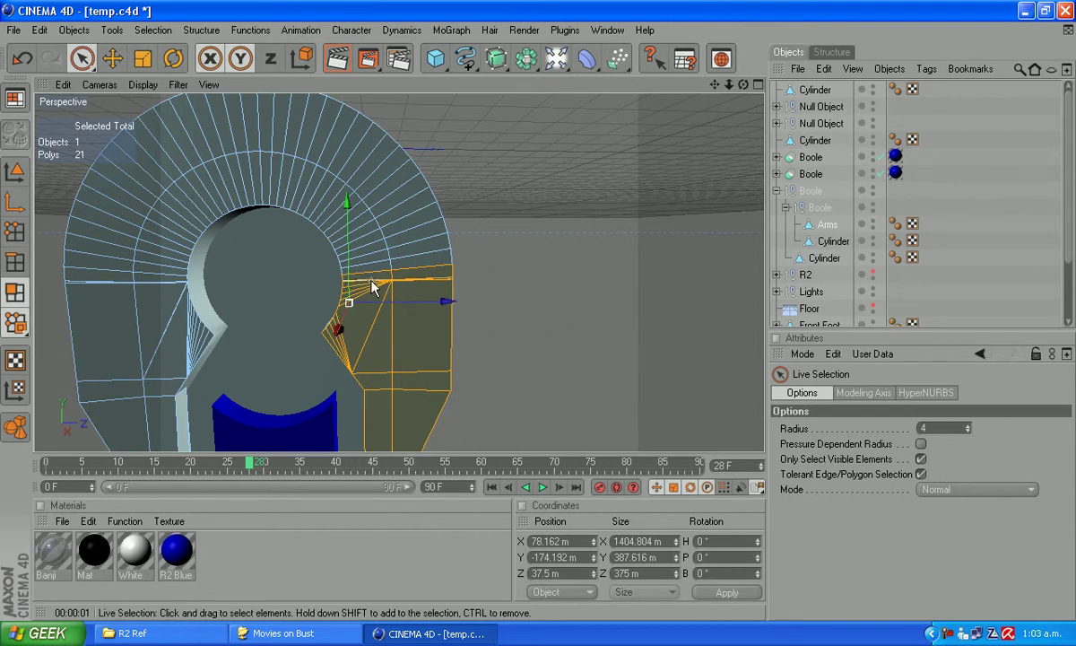
{"action": "key", "text": "Delete"}
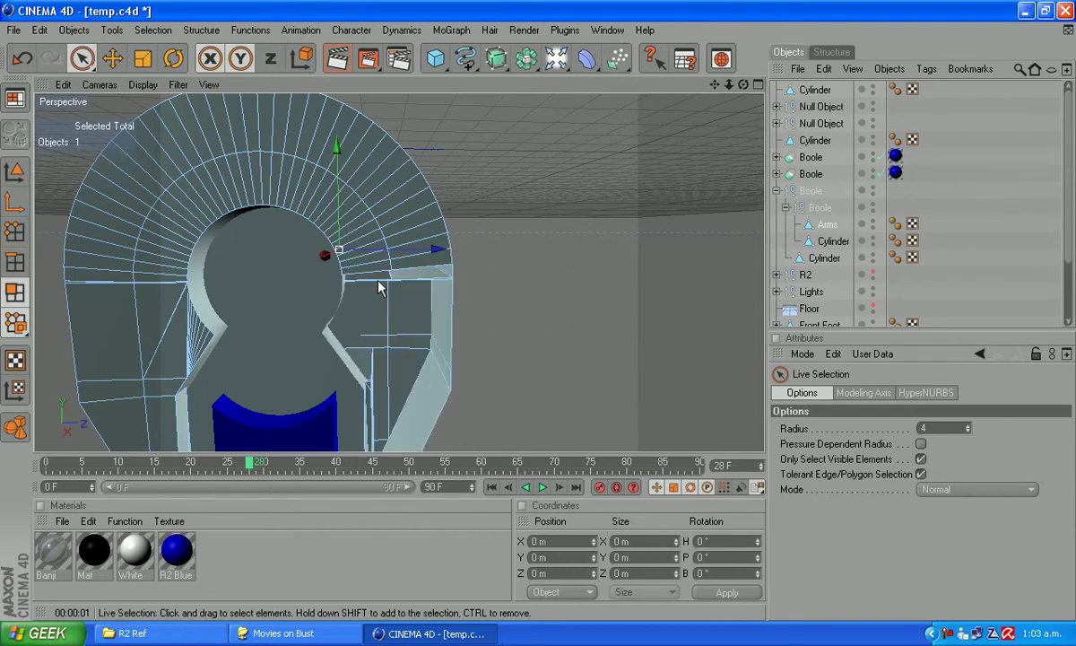
Delete the leftover narrow polygons along the upper edge of the opened arm side
{"action": "left_click_drag", "start_coordinate": [744, 85], "coordinate": [701, 15]}
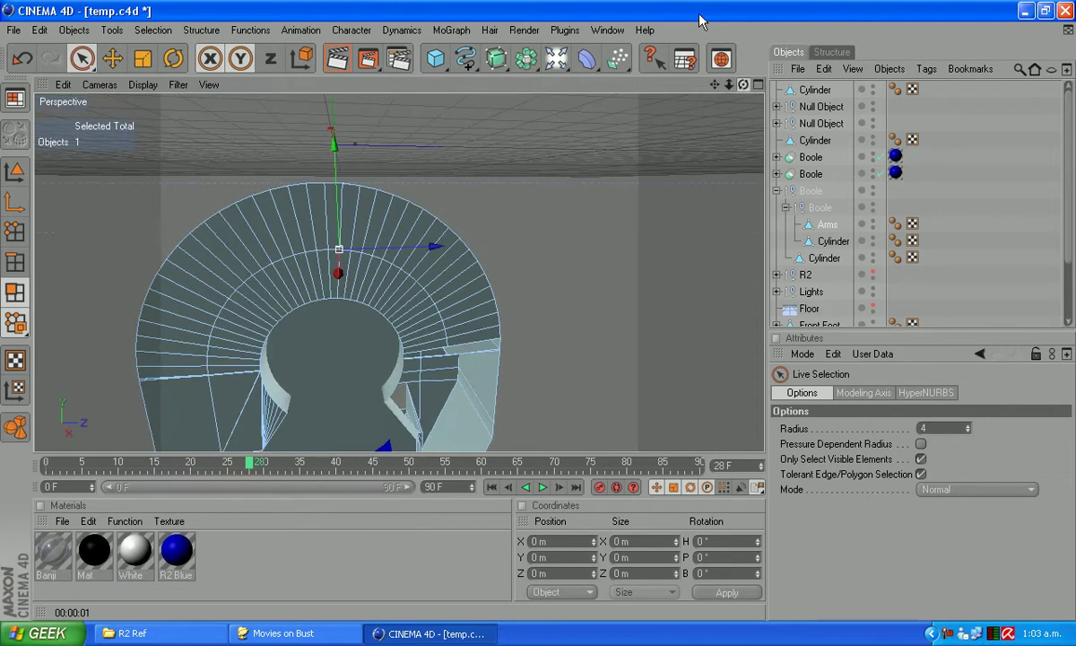
{"action": "left_click_drag", "start_coordinate": [715, 85], "coordinate": [689, 54]}
{"action": "key", "text": "ctrl+shift+z"}
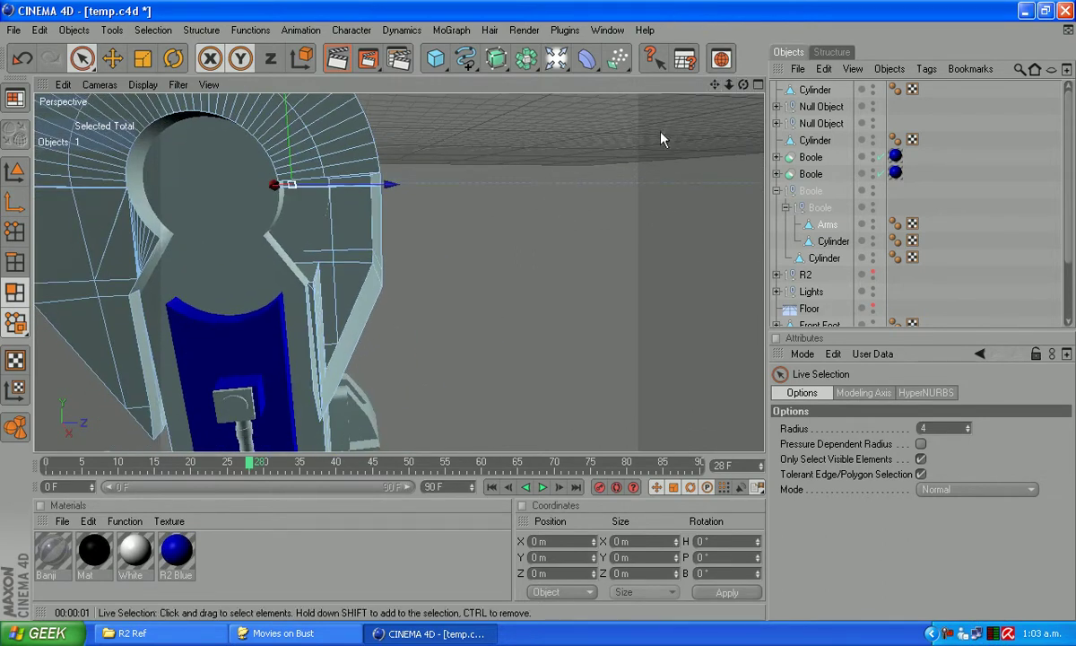
{"action": "key", "text": "ctrl+shift+z"}
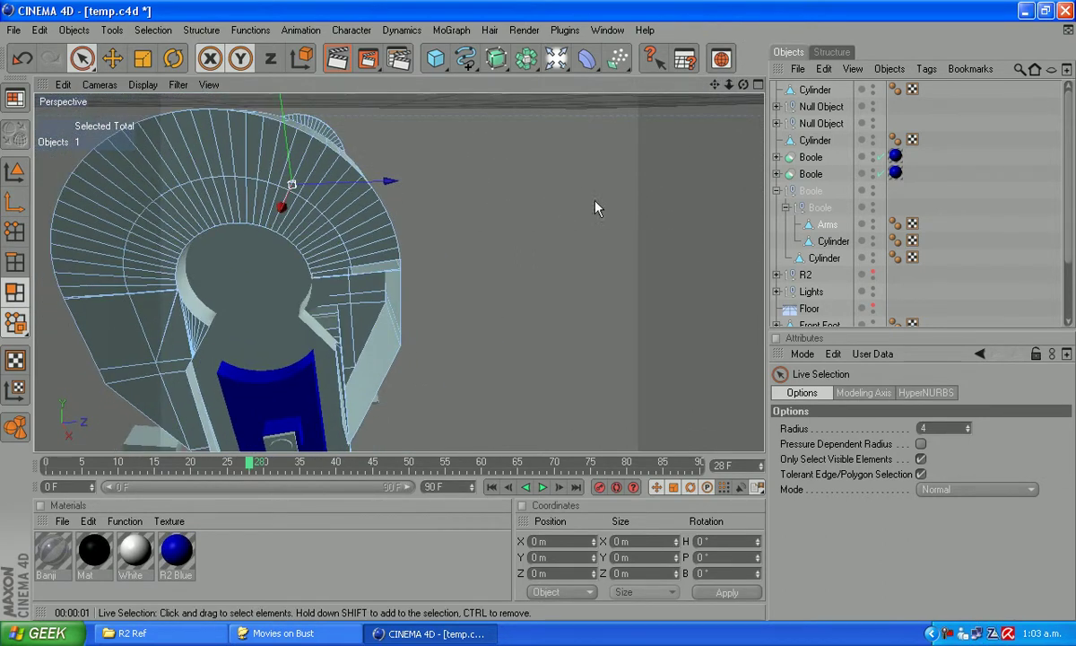
{"action": "left_click", "coordinate": [375, 274]}
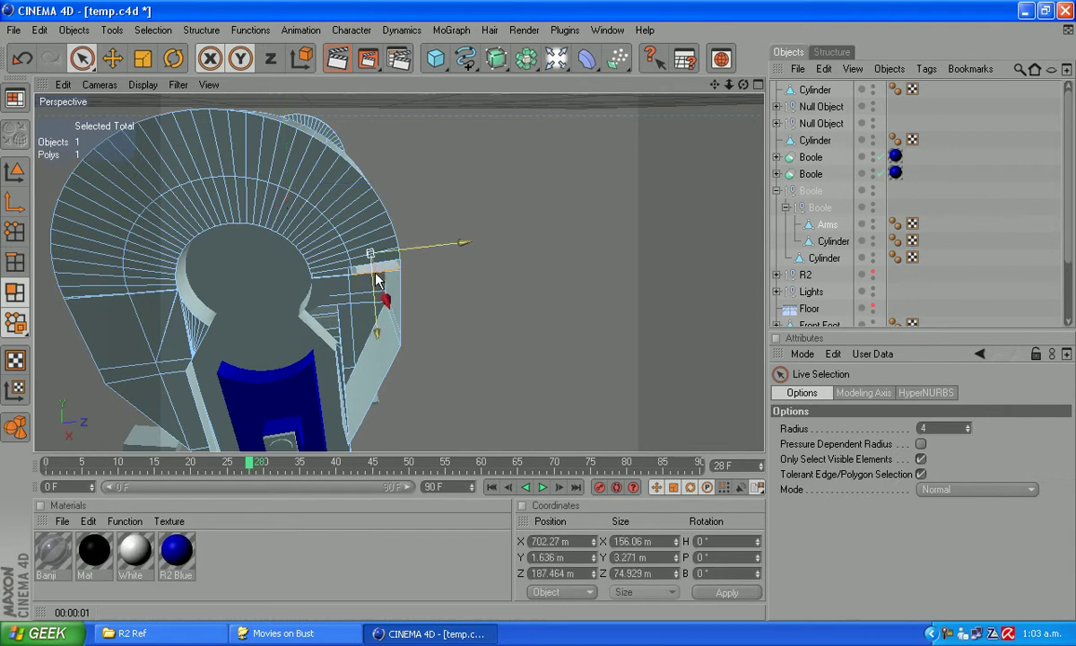
{"action": "left_click", "coordinate": [575, 332]}
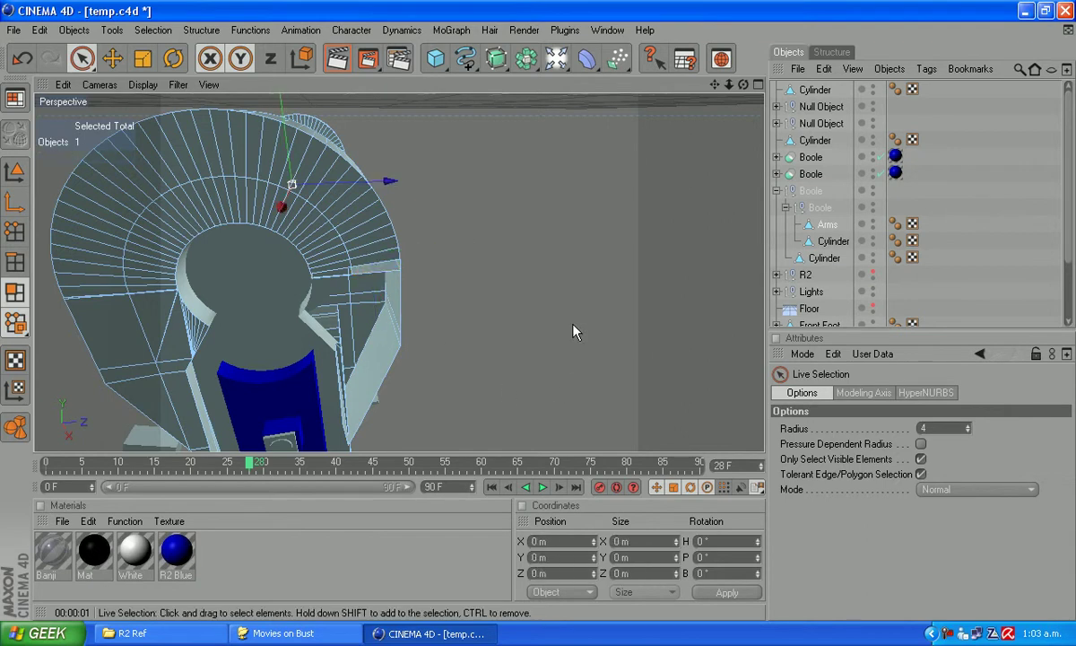
{"action": "left_click", "coordinate": [373, 275]}
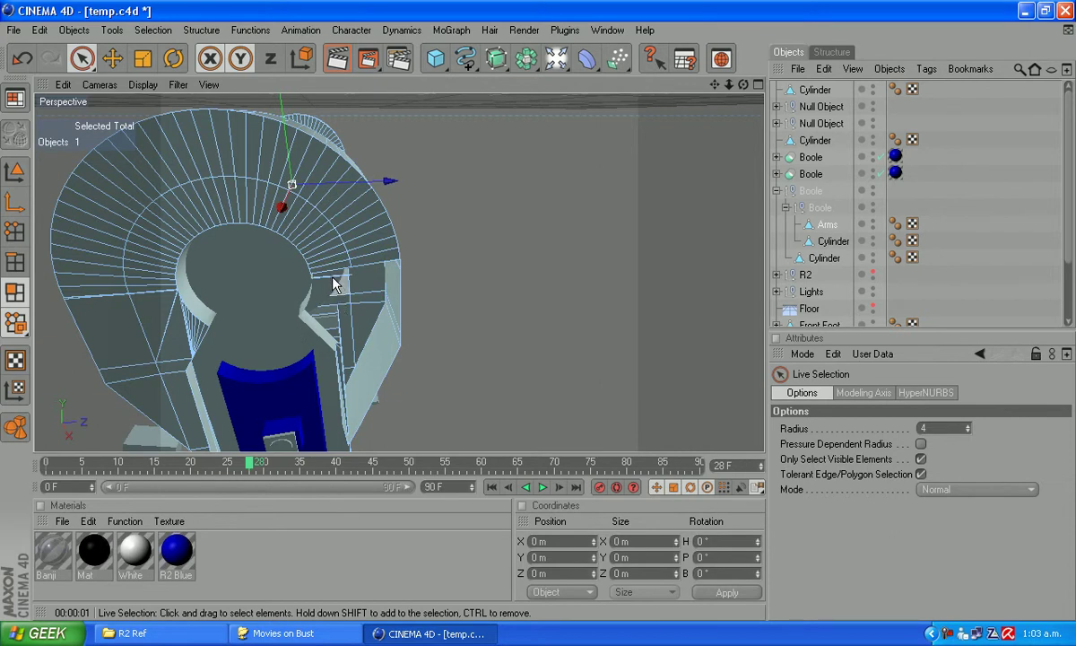
Try to select the remaining thin polygons inside the arm's opened side
{"action": "scroll", "coordinate": [310, 290], "scroll_direction": "up", "scroll_amount": 5}
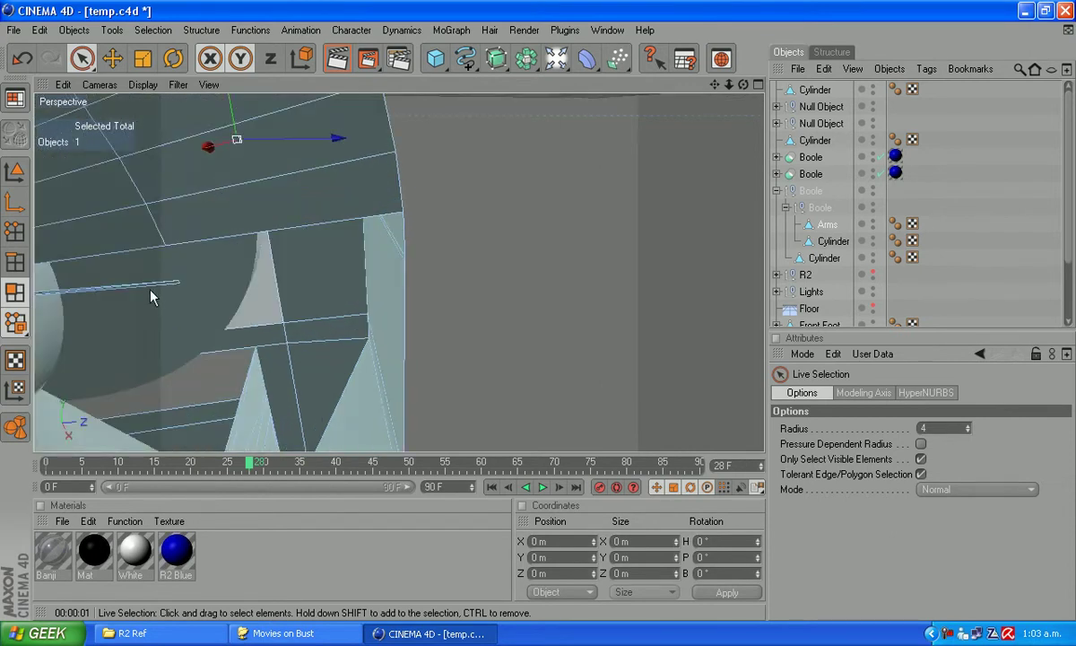
{"action": "left_click", "coordinate": [153, 285]}
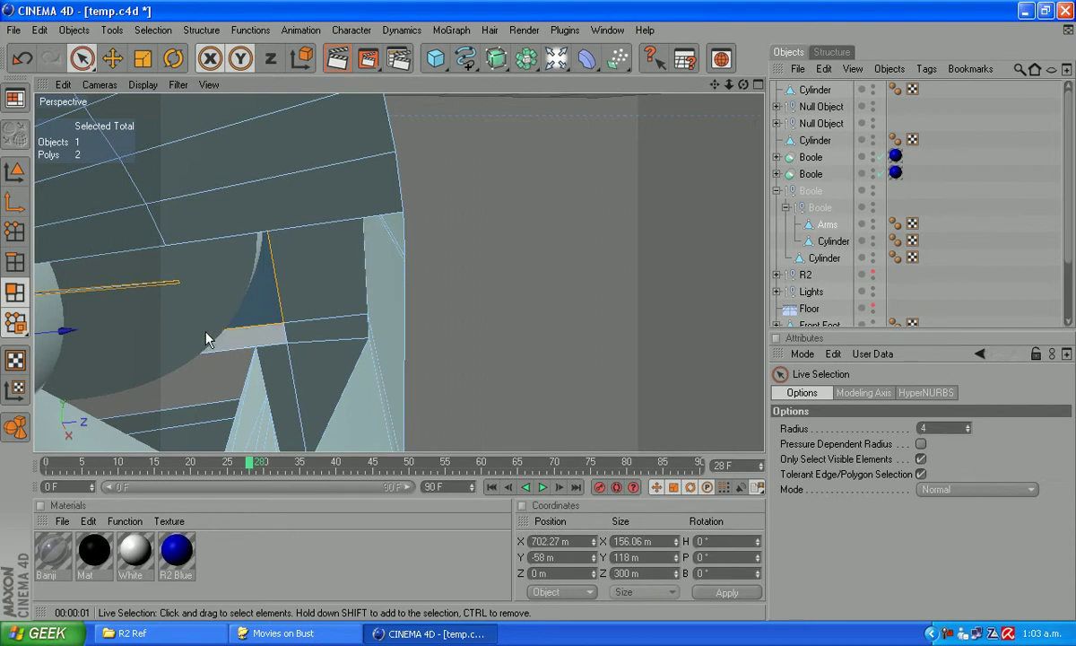
{"action": "left_click", "coordinate": [235, 315], "text": "shift"}
{"action": "key", "text": "ctrl+z"}
{"action": "key", "text": "ctrl+z"}
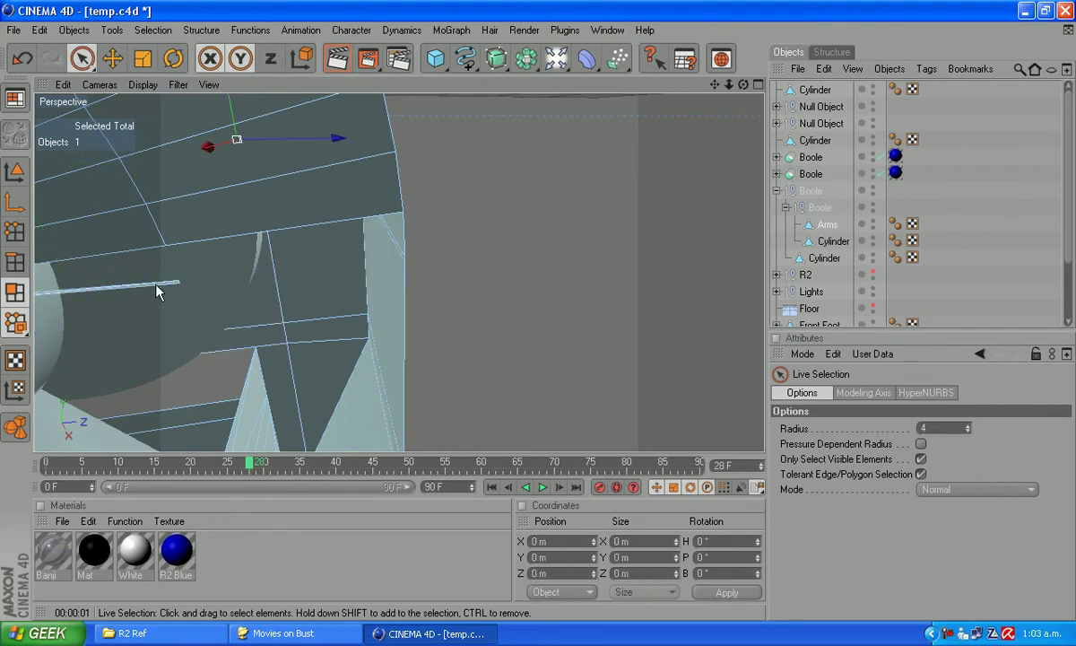
Delete the leftover thin strip and the curved triangular polygon inside the arm's opened side
{"action": "left_click", "coordinate": [157, 290]}
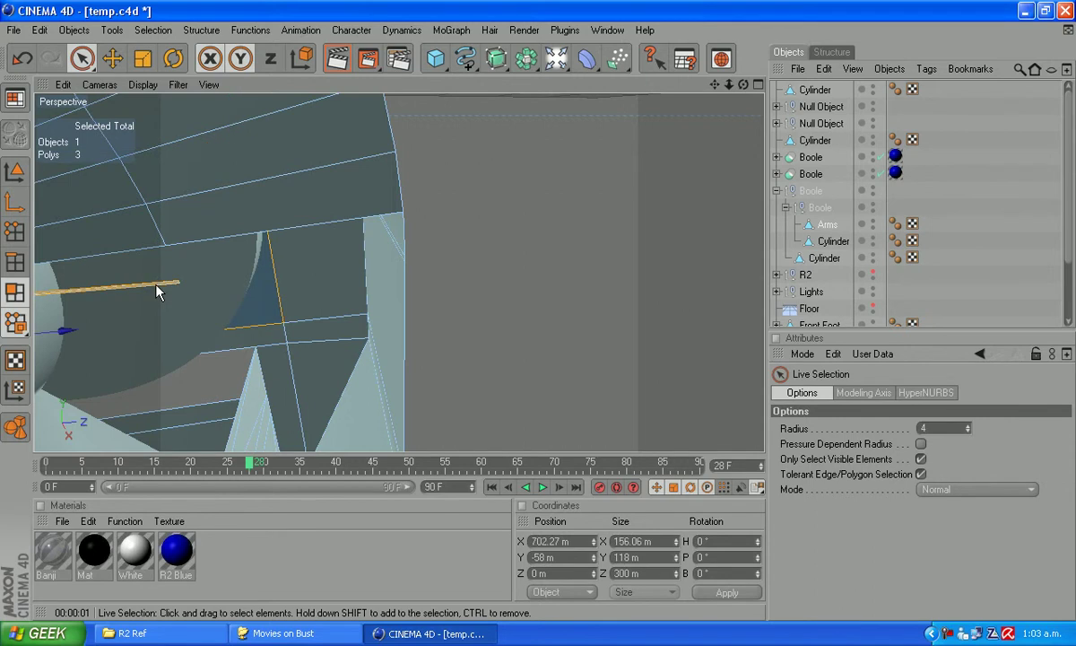
{"action": "left_click", "coordinate": [251, 318], "text": "shift"}
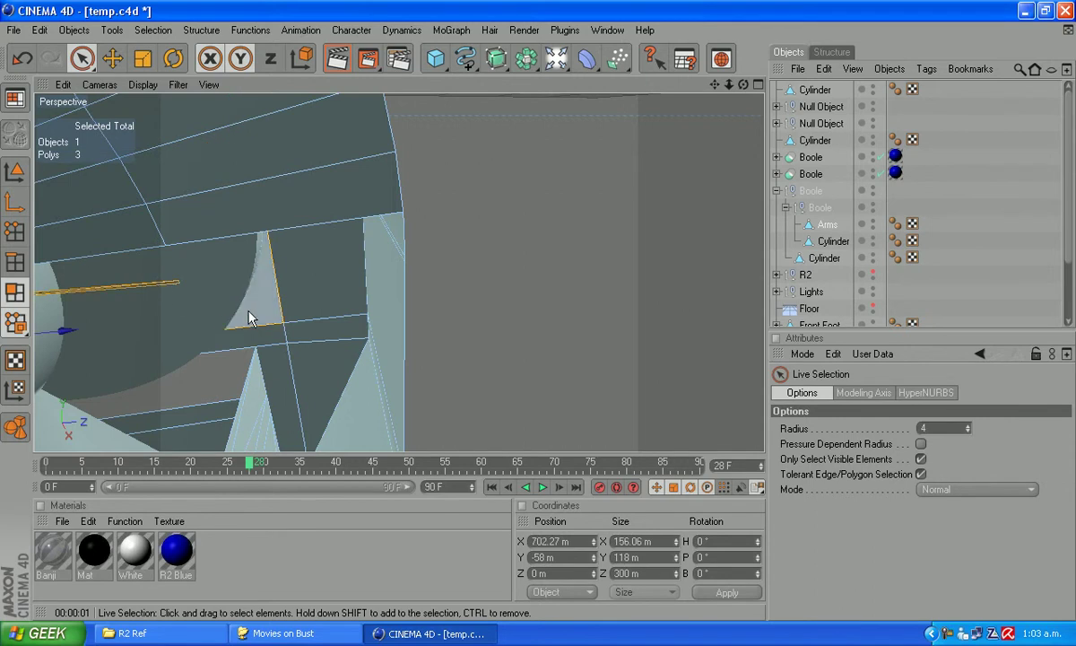
{"action": "left_click", "coordinate": [47, 366]}
{"action": "scroll", "coordinate": [133, 311], "scroll_direction": "down", "scroll_amount": 3}
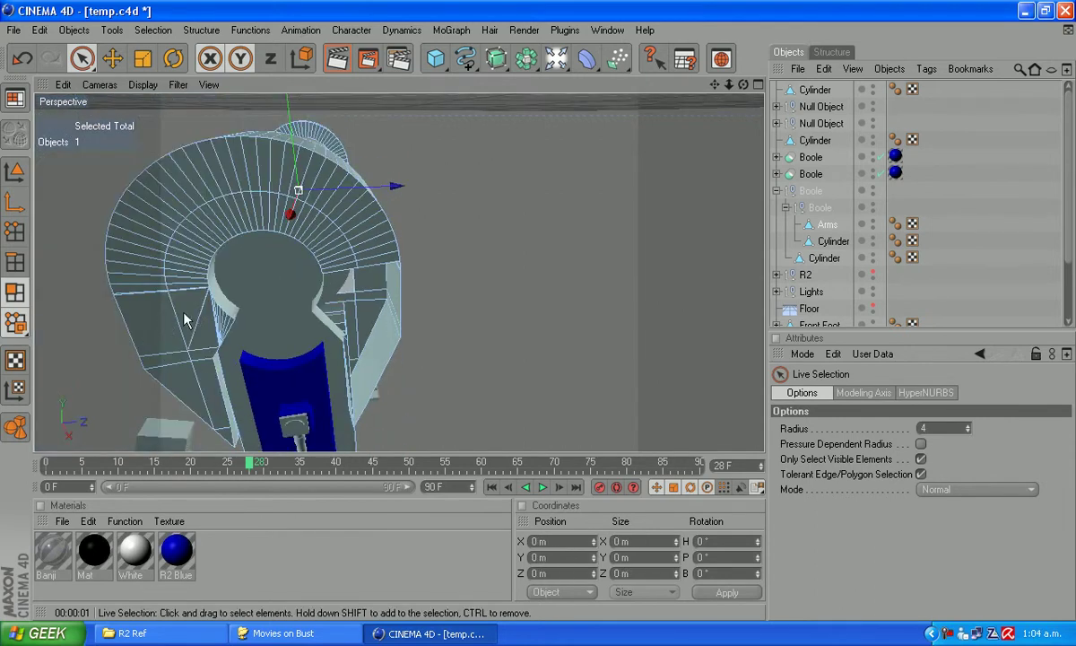
{"action": "scroll", "coordinate": [263, 338], "scroll_direction": "up", "scroll_amount": 1}
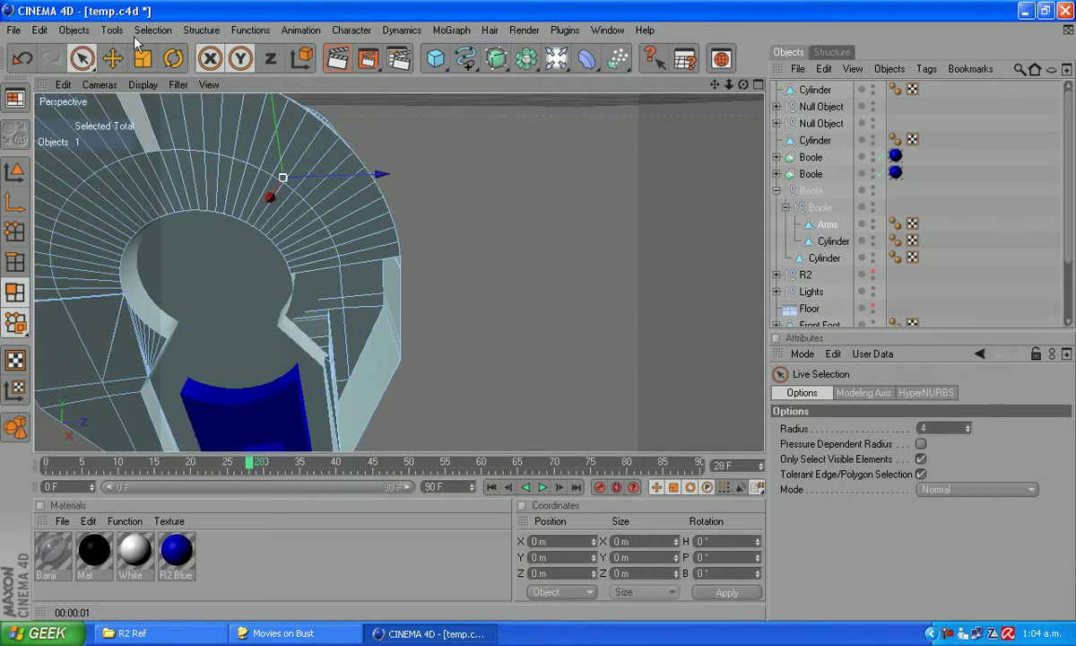
Start a new N-gon with Create Polygon at the arm's tapered tip, tracing up its outer edge and across to the round hole
{"action": "left_click", "coordinate": [193, 29]}
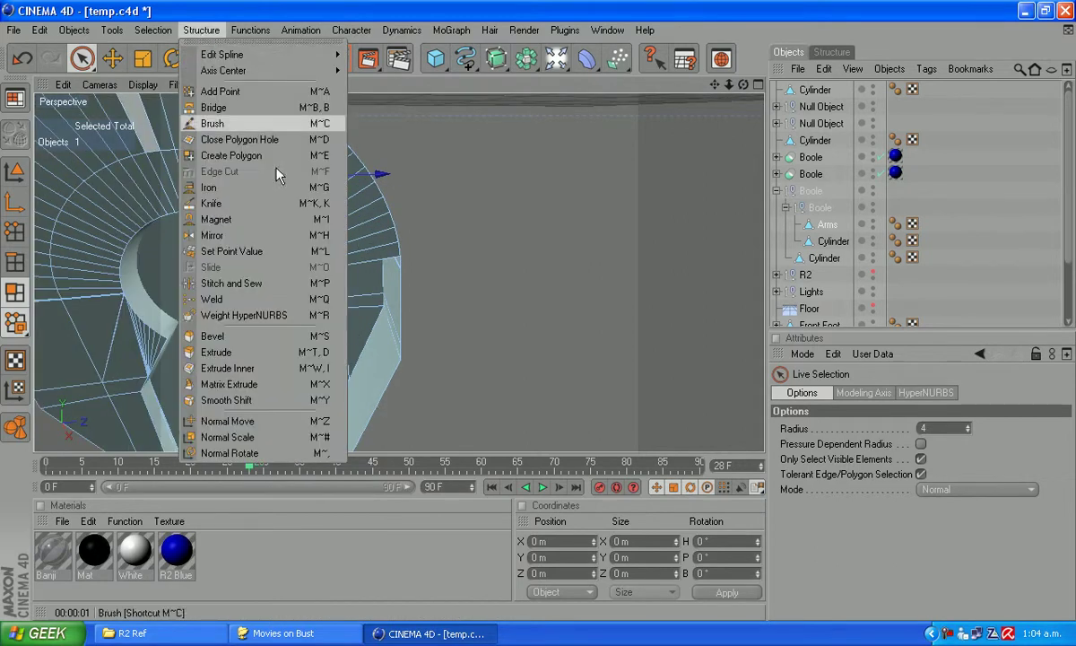
{"action": "left_click", "coordinate": [204, 153]}
{"action": "left_click_drag", "start_coordinate": [715, 85], "coordinate": [680, 10]}
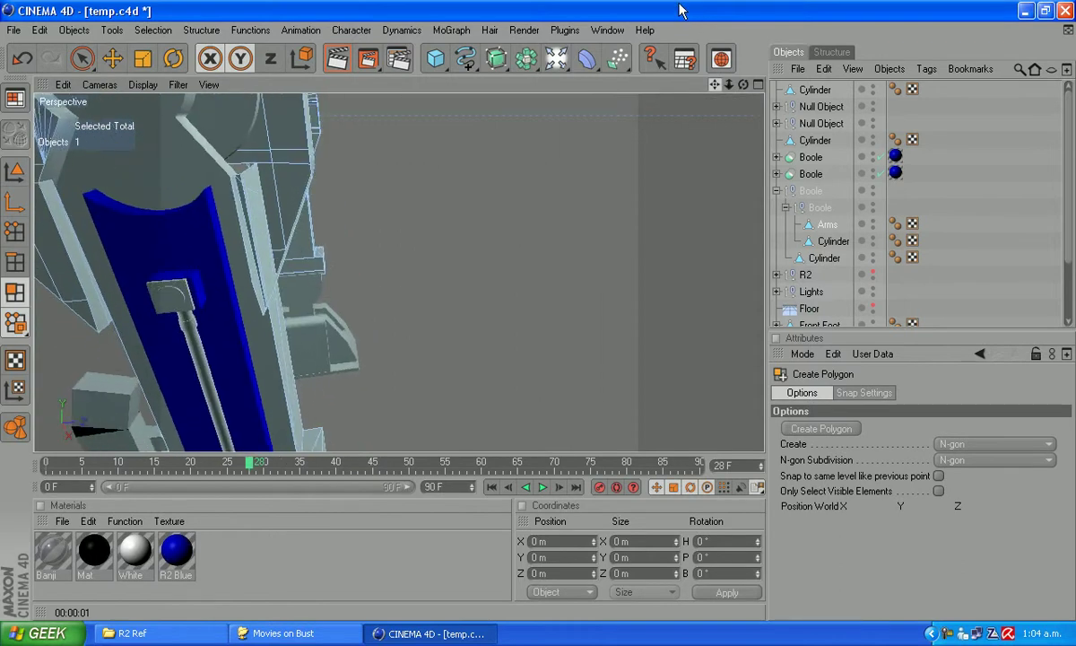
{"action": "left_click", "coordinate": [263, 316]}
{"action": "left_click_drag", "start_coordinate": [728, 85], "coordinate": [698, 80]}
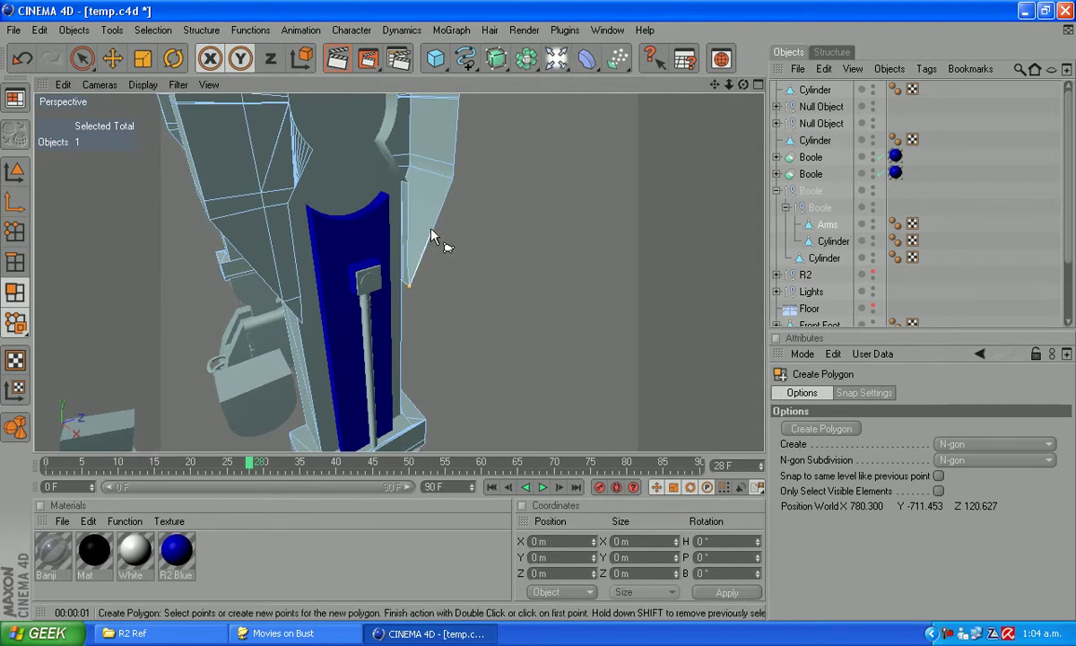
{"action": "left_click", "coordinate": [452, 180]}
{"action": "left_click", "coordinate": [455, 168]}
{"action": "left_click_drag", "start_coordinate": [715, 84], "coordinate": [708, 117]}
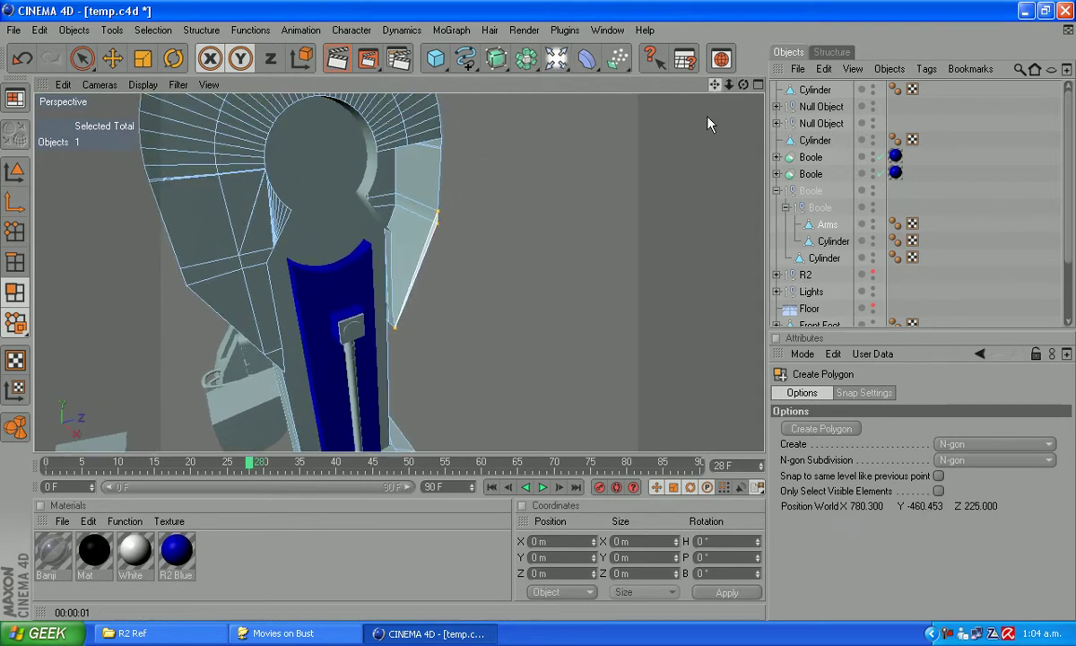
{"action": "left_click", "coordinate": [442, 168]}
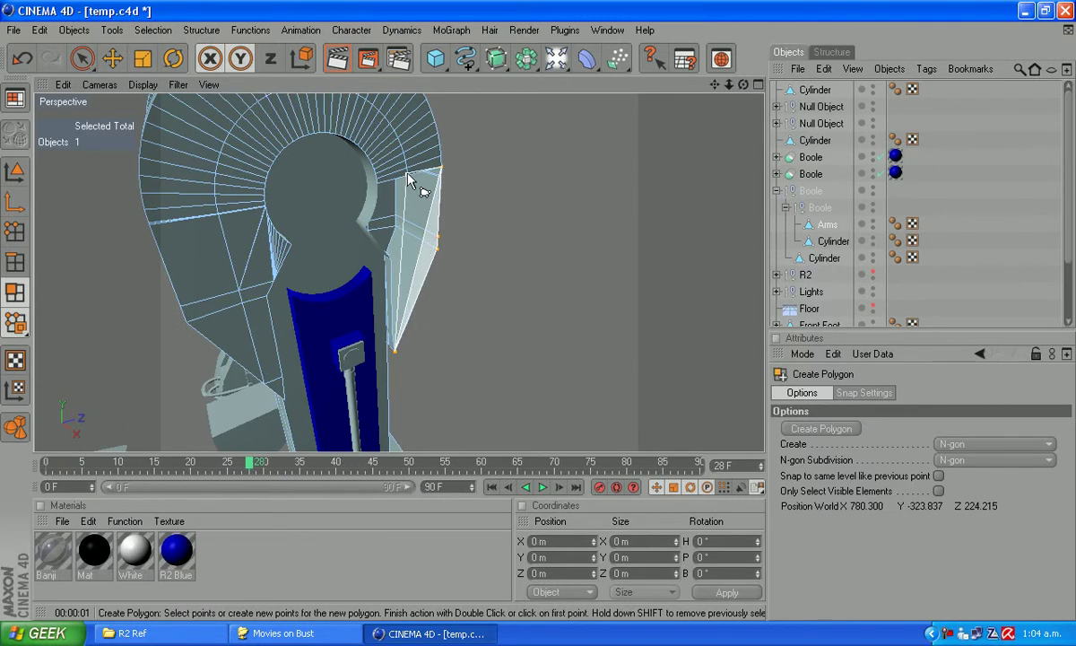
{"action": "left_click", "coordinate": [380, 183]}
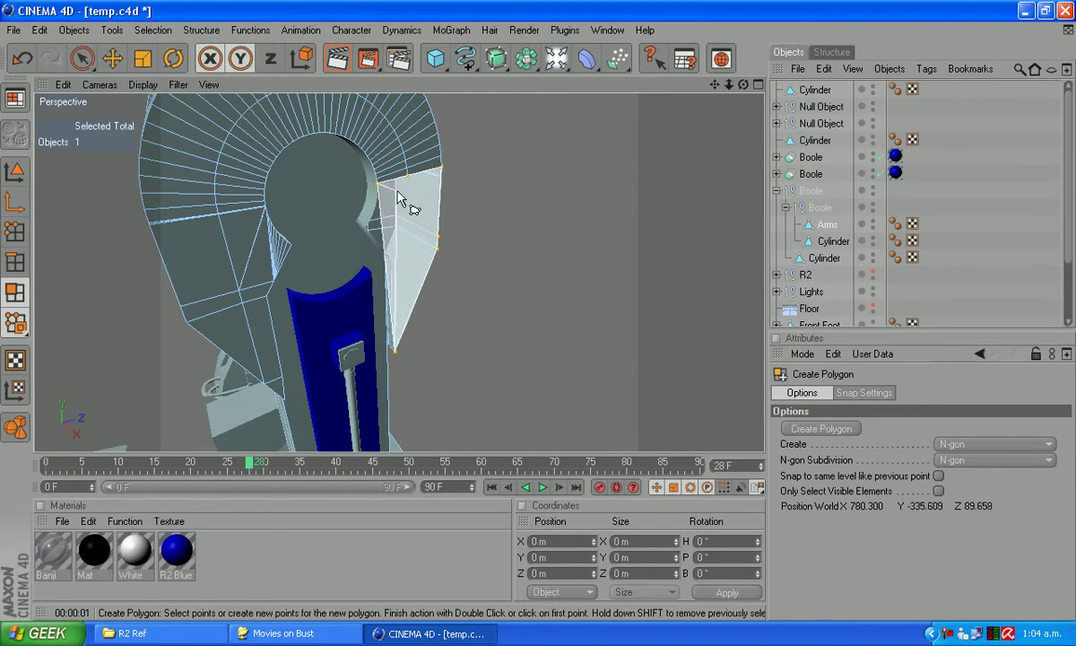
In point mode, continue the polygon around the hole's curve and past the notch, closing it at the tapered tip
{"action": "scroll", "coordinate": [397, 190], "scroll_direction": "up", "scroll_amount": 3}
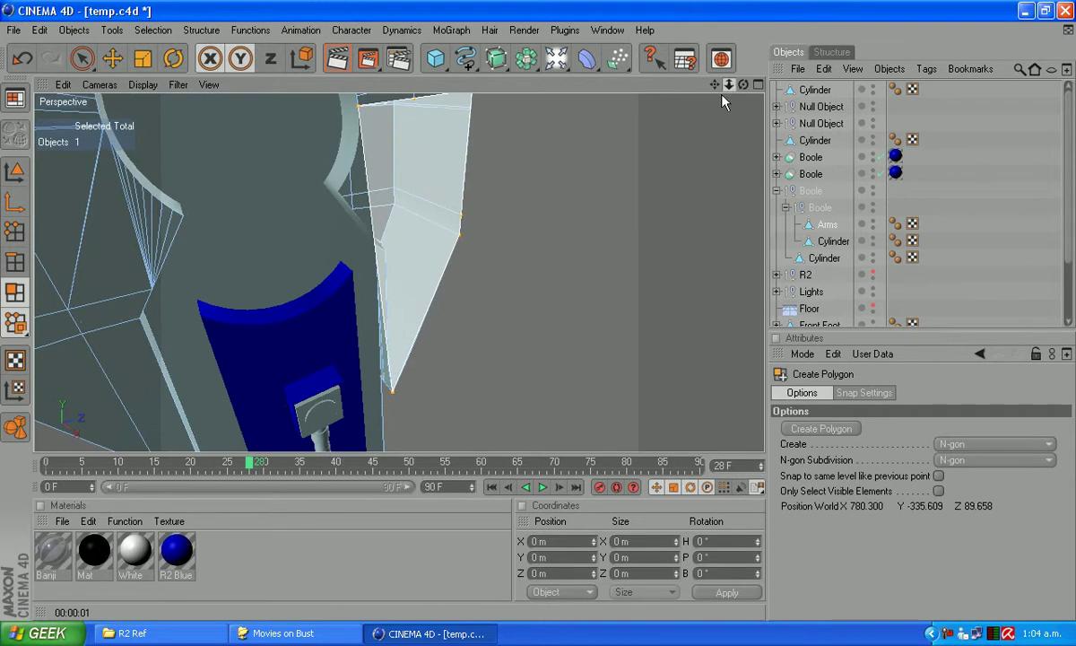
{"action": "left_click", "coordinate": [15, 231]}
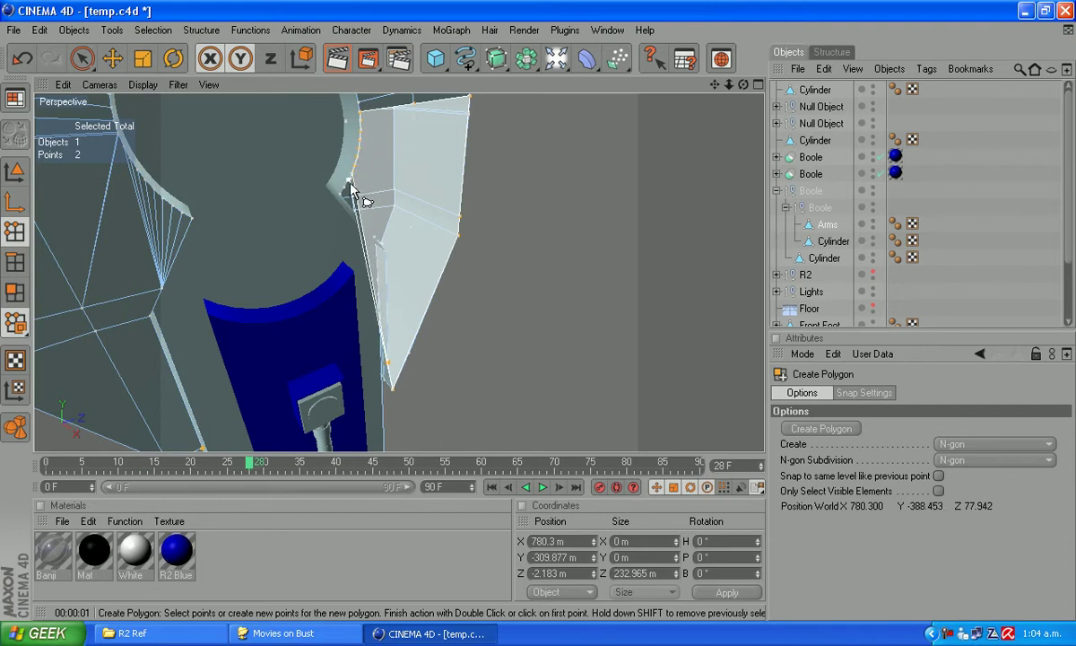
{"action": "left_click", "coordinate": [345, 189]}
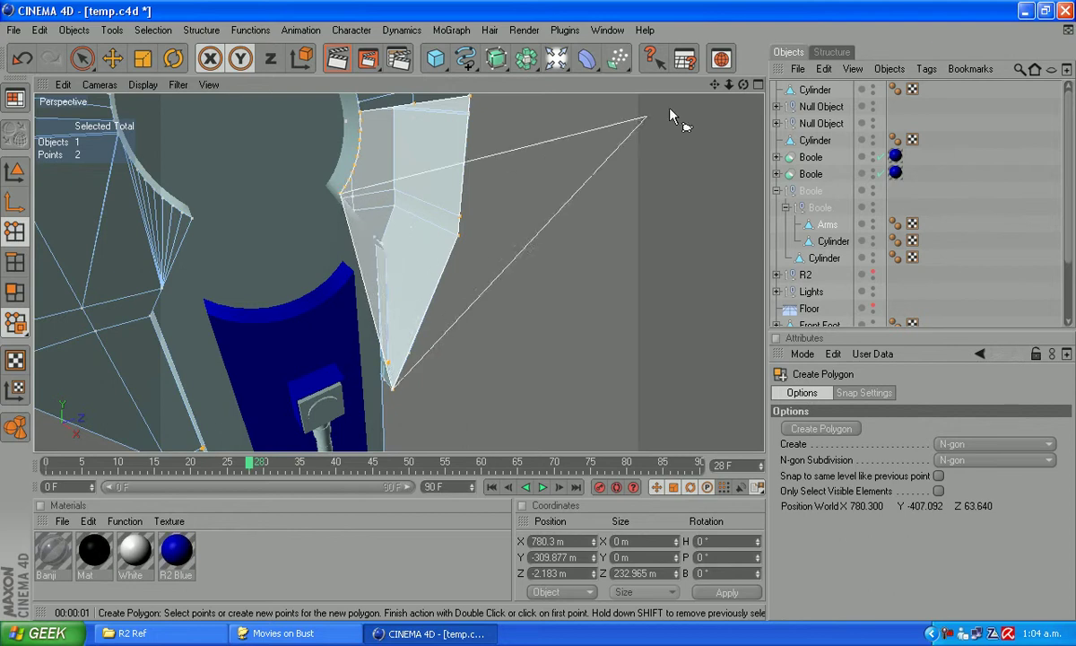
{"action": "left_click_drag", "start_coordinate": [742, 88], "coordinate": [558, 63]}
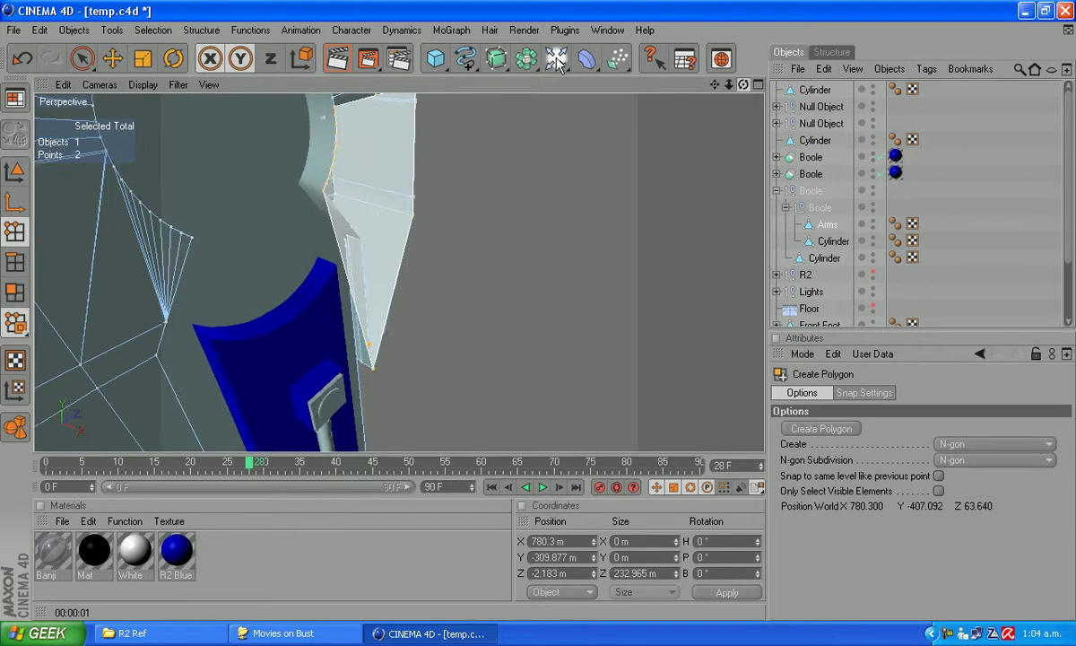
{"action": "left_click", "coordinate": [360, 238]}
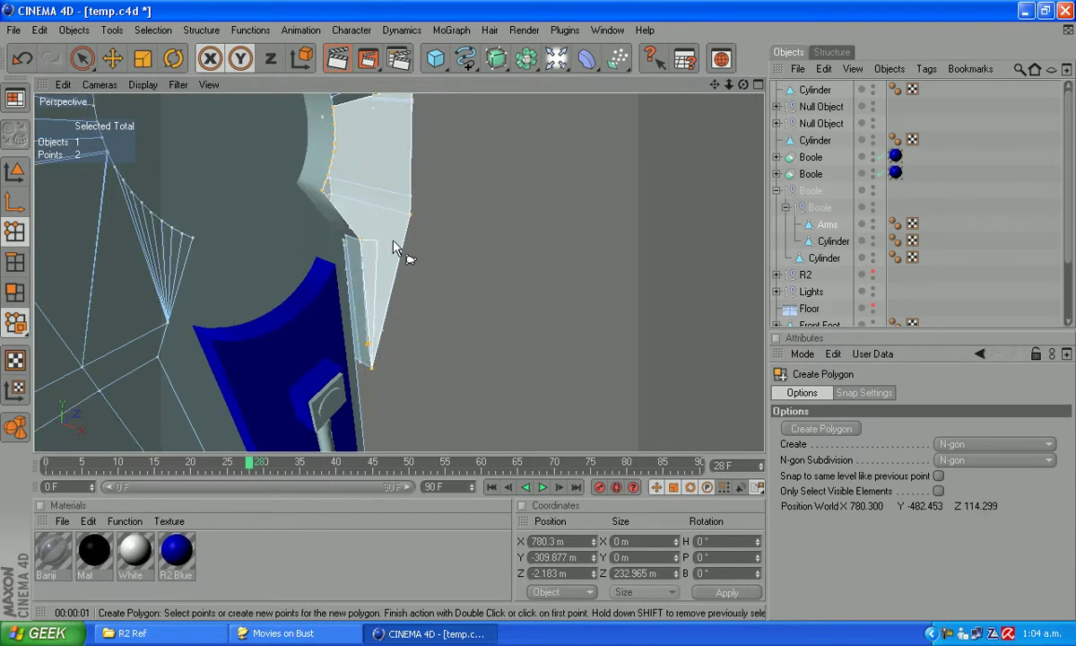
{"action": "left_click", "coordinate": [373, 368]}
{"action": "left_click_drag", "start_coordinate": [744, 85], "coordinate": [1028, 97]}
{"action": "left_click_drag", "start_coordinate": [718, 87], "coordinate": [772, 92]}
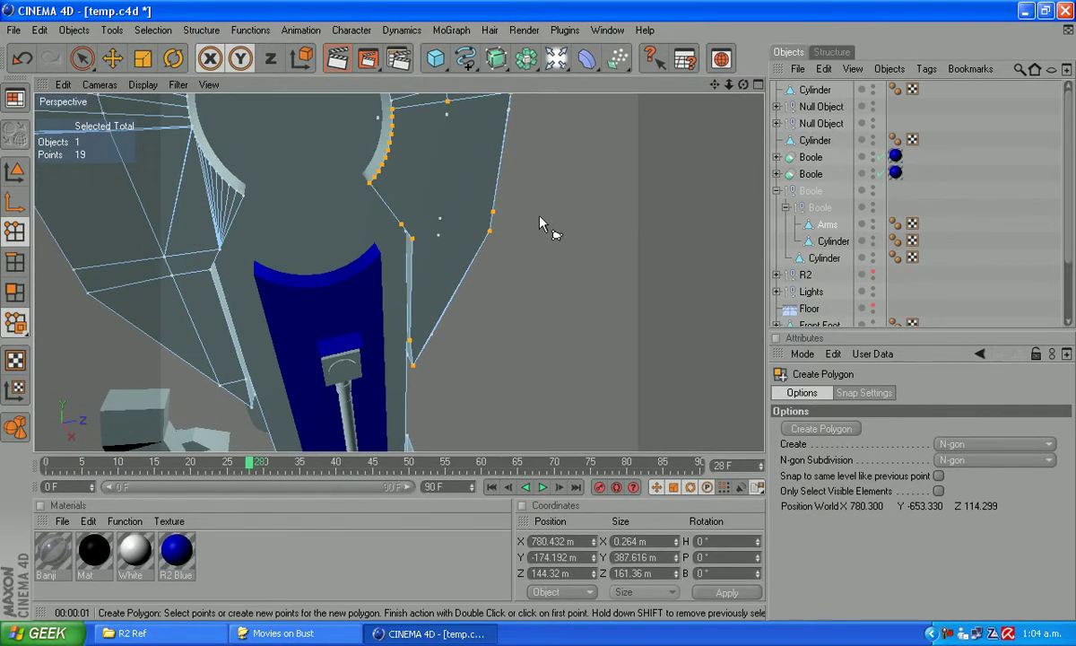
{"action": "scroll", "coordinate": [517, 218], "scroll_direction": "down", "scroll_amount": 5}
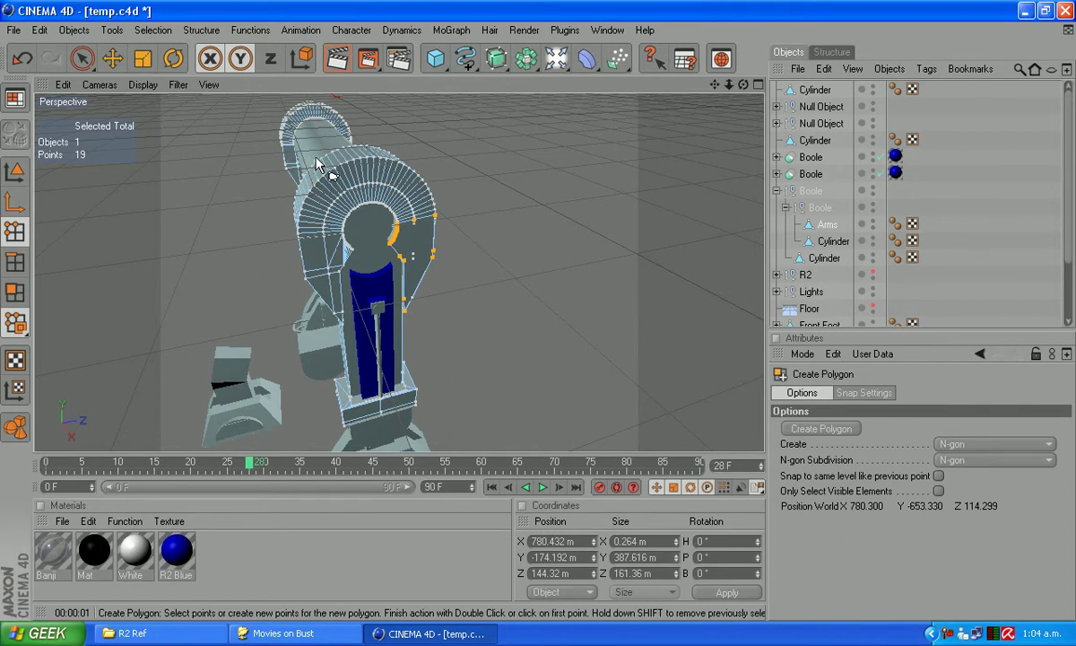
{"action": "left_click_drag", "start_coordinate": [743, 86], "coordinate": [858, 142]}
{"action": "left_click_drag", "start_coordinate": [715, 86], "coordinate": [628, 170]}
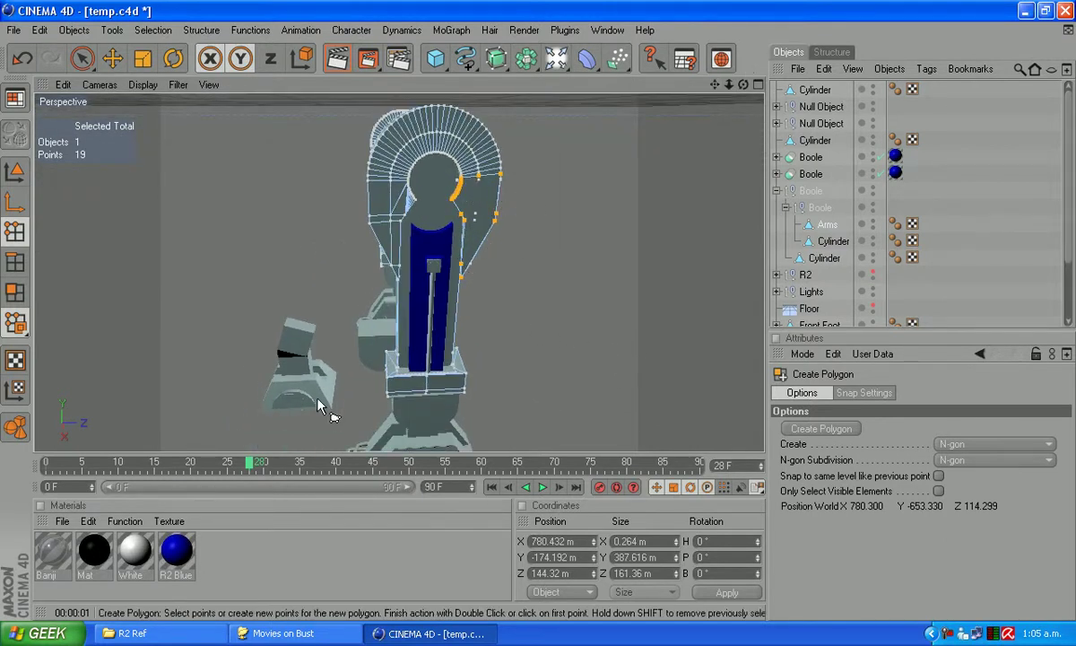
{"action": "mouse_move", "coordinate": [715, 86]}
{"action": "left_mouse_down"}
{"action": "mouse_move", "coordinate": [716, 117]}
{"action": "mouse_move", "coordinate": [719, 93]}
{"action": "left_mouse_up"}
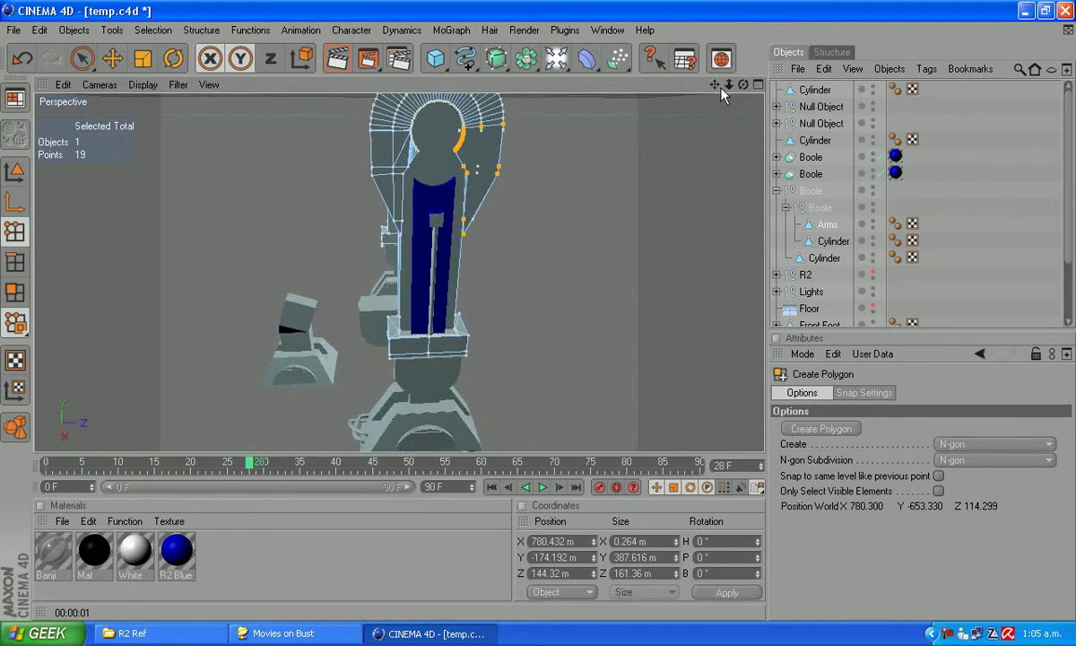